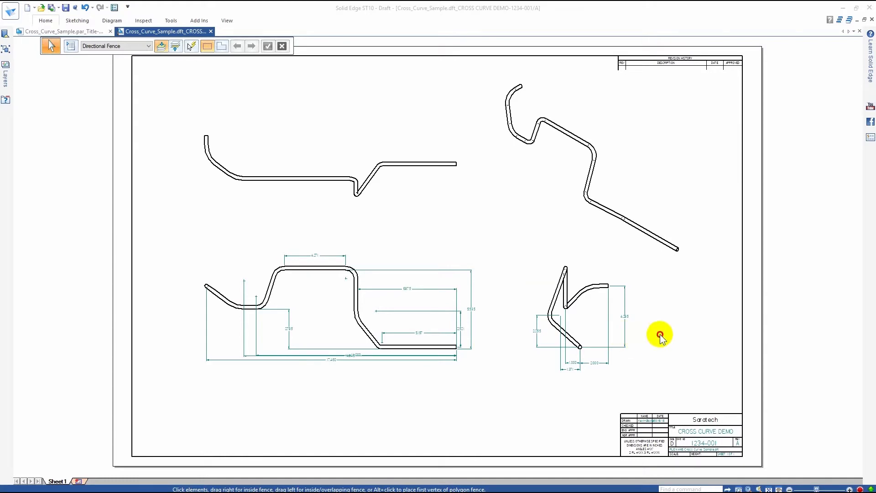
Examine the dimensioned front and right views of the bent tube on the drawing sheet
scroll(659, 334, "up", 1)
scroll(660, 334, "up", 5)
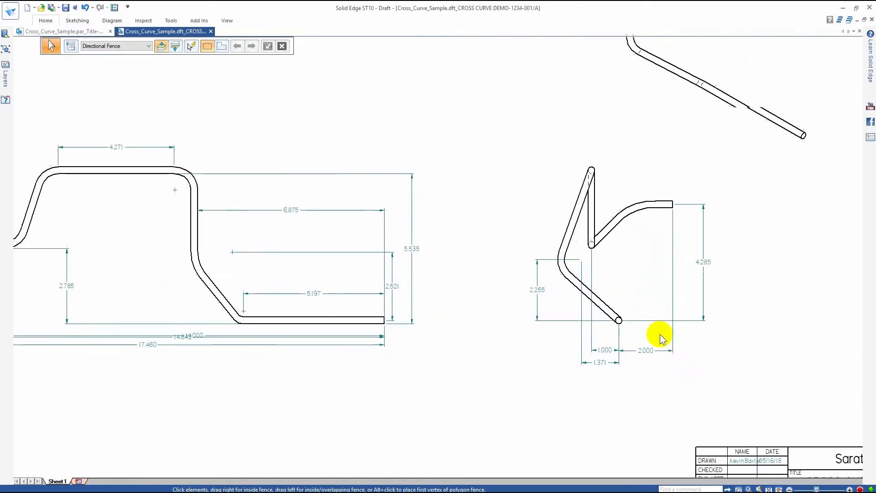
scroll(660, 335, "up", 1)
scroll(652, 335, "down", 2)
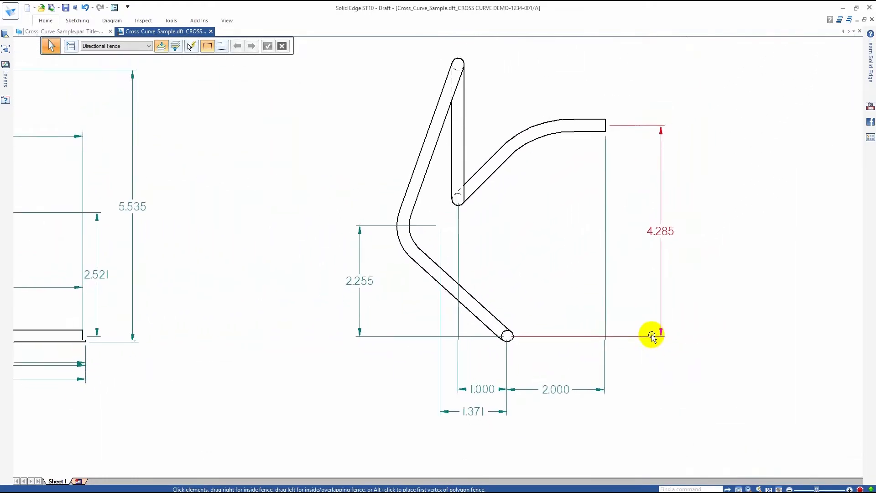
scroll(652, 335, "left", 8)
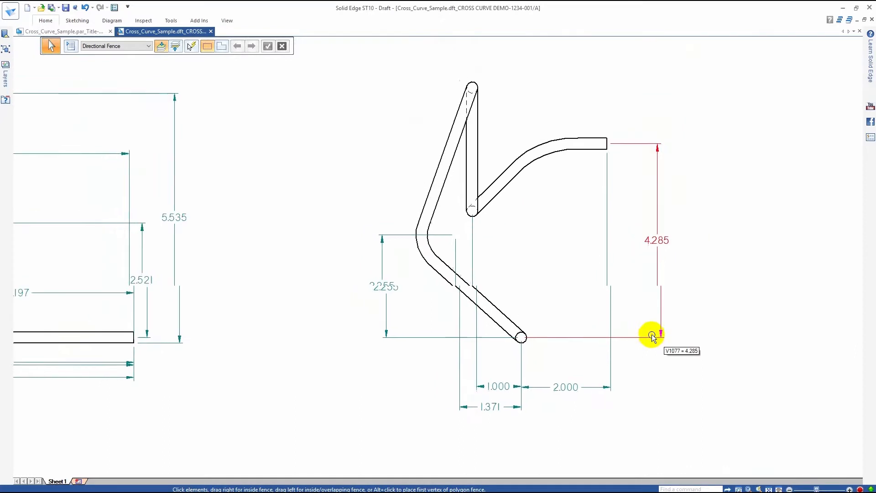
scroll(652, 336, "left", 6)
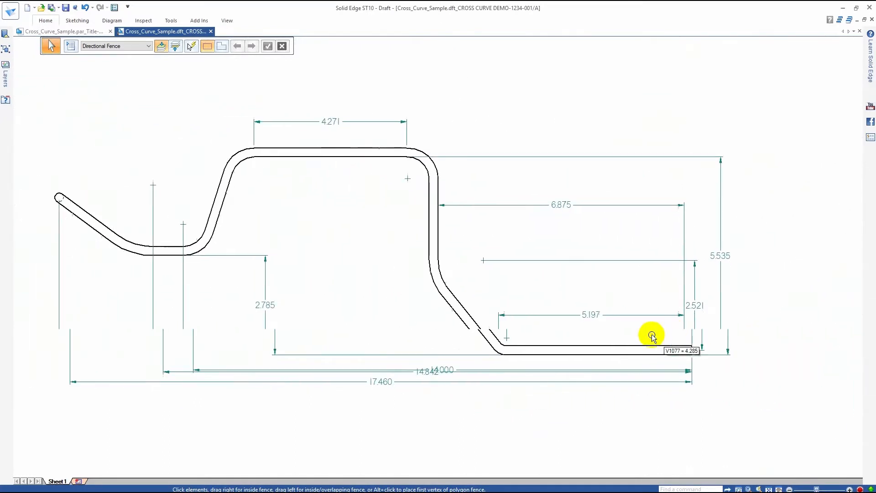
scroll(631, 359, "down", 6)
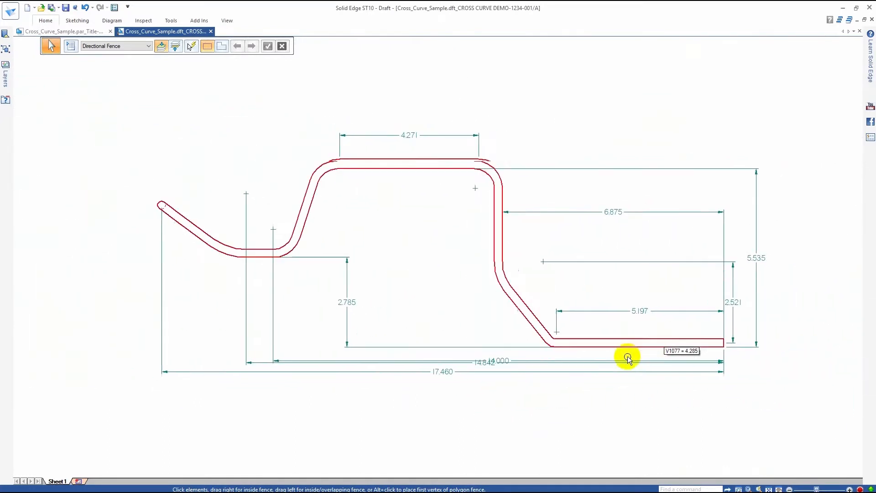
scroll(614, 368, "down", 2)
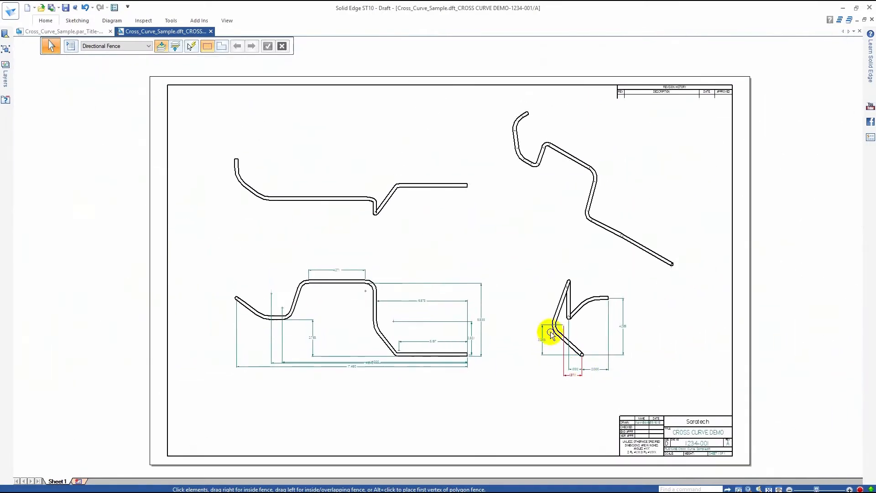
Switch to the Cross_Curve_Sample part document and inspect Sketch 8 and Sketch 14 in the model
left_click(84, 31)
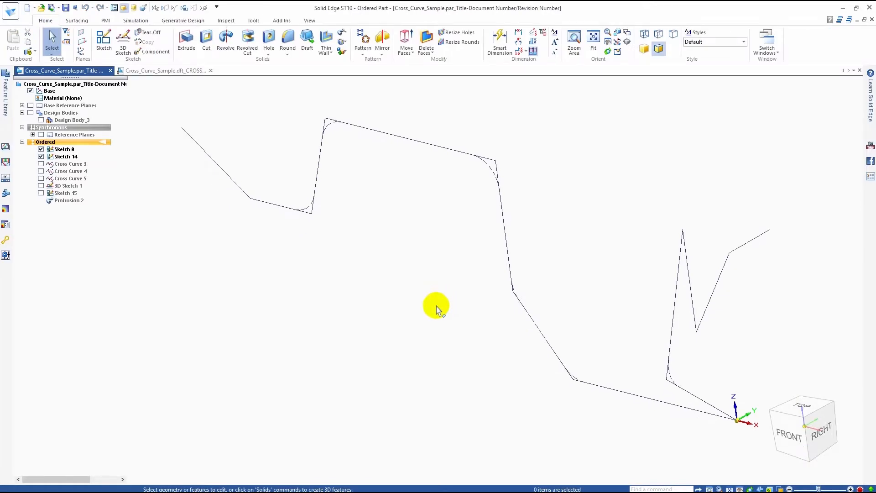
left_click(438, 150)
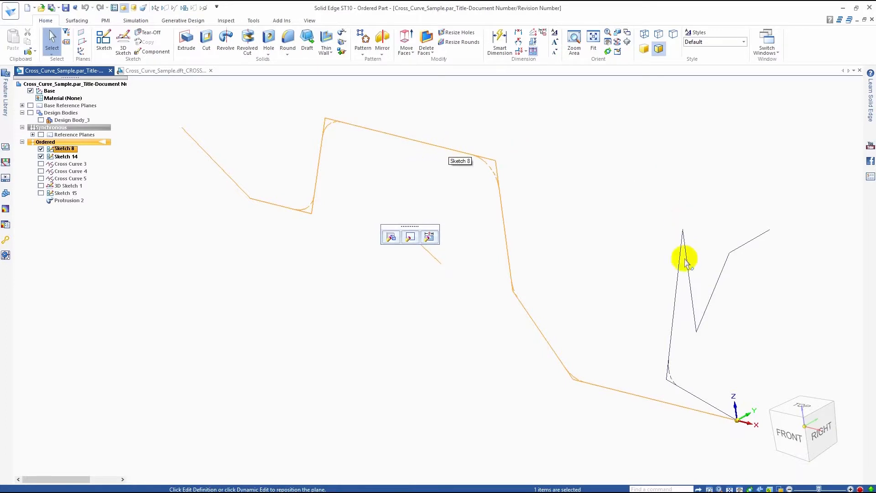
mouse_move(690, 275)
mouse_move(624, 310)
middle_mouse_down()
mouse_move(742, 284)
mouse_move(579, 327)
mouse_move(535, 358)
mouse_move(547, 353)
middle_mouse_up()
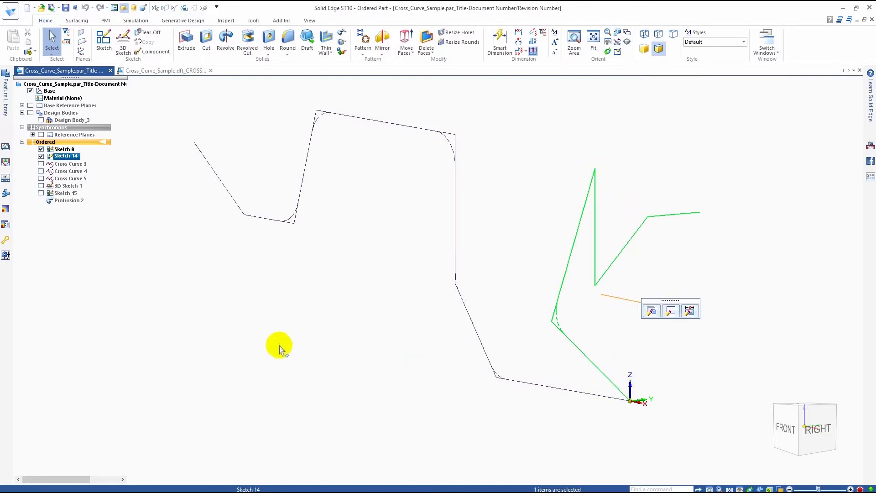
left_click(65, 150)
left_click(453, 235)
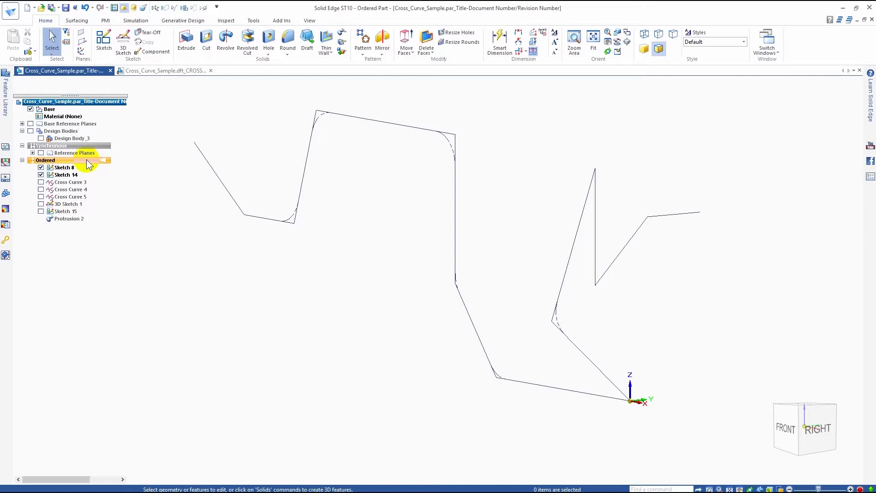
right_click(90, 164)
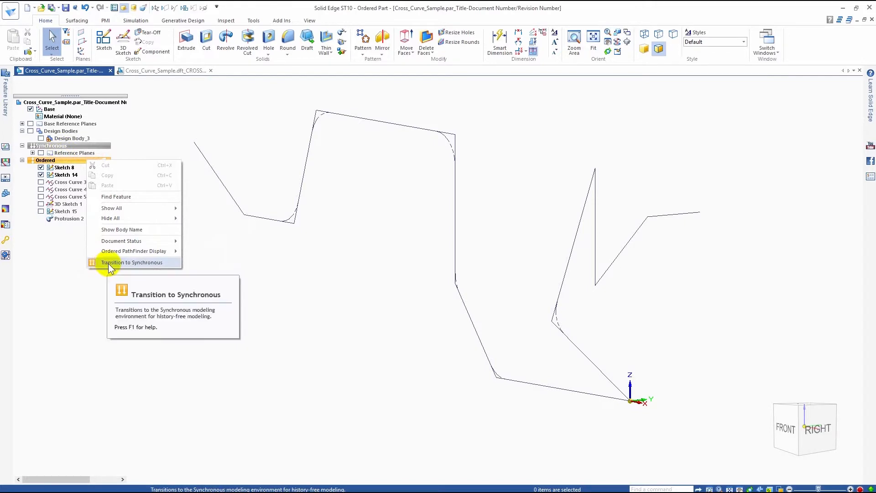
left_click(78, 289)
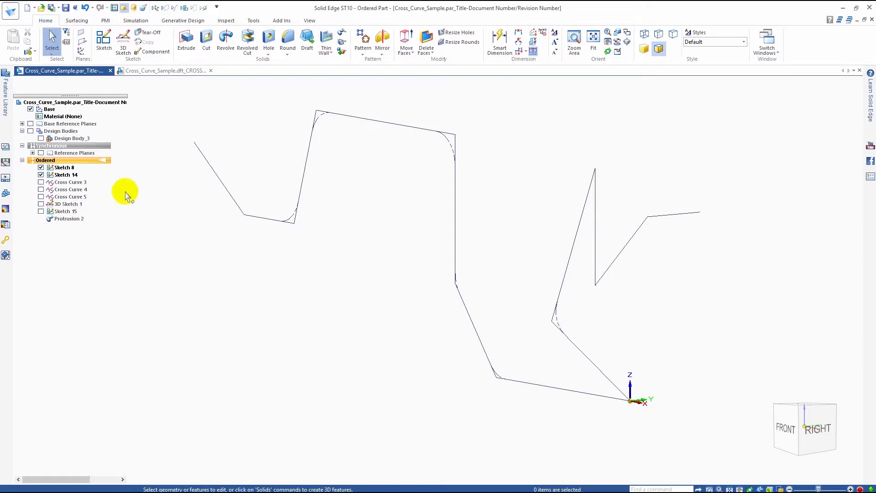
Open the profile of Sketch 8 for editing and shift the short horizontal segment beside the sloped end line slightly upward
left_click(64, 168)
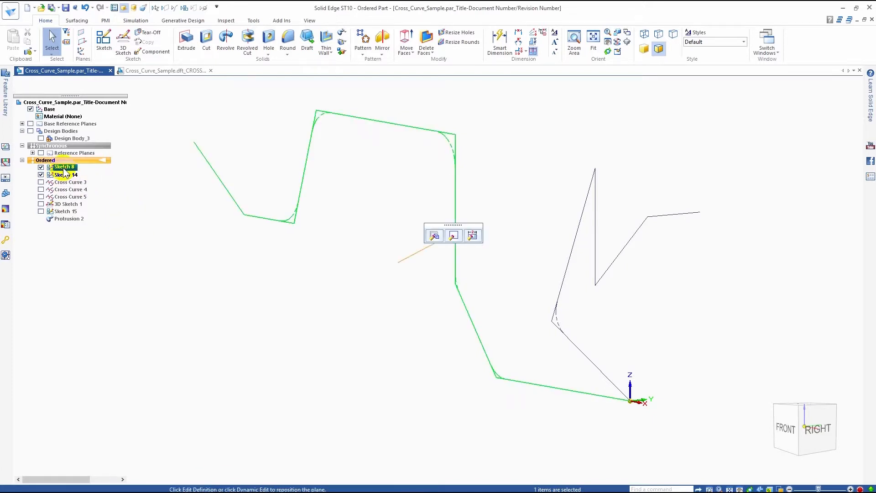
left_click(454, 235)
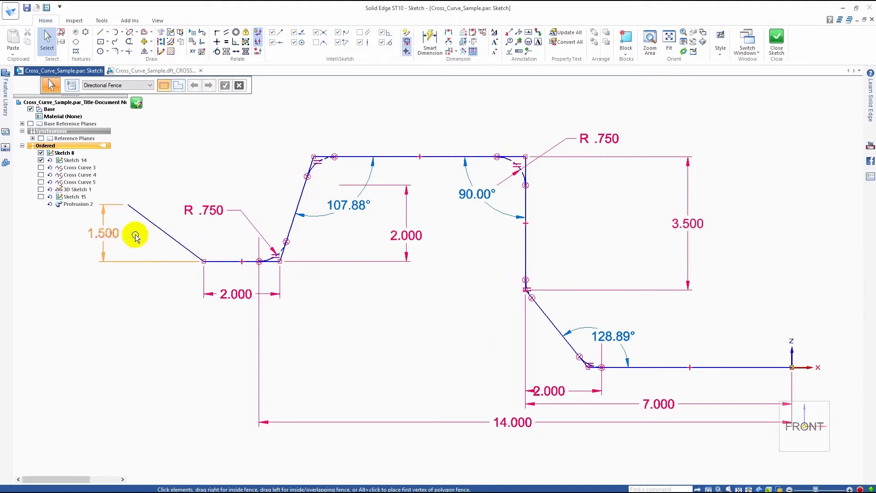
left_click(208, 262)
left_click(204, 261)
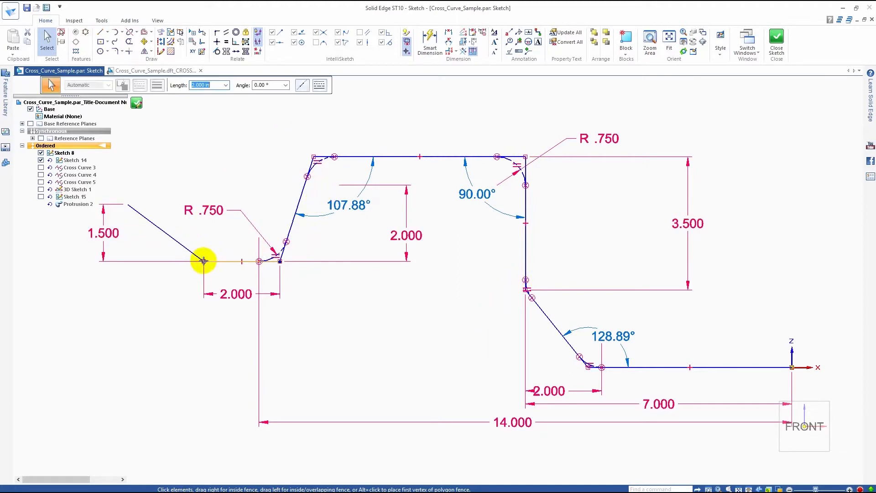
mouse_move(204, 261)
left_mouse_down()
mouse_move(208, 245)
mouse_move(204, 255)
left_mouse_up()
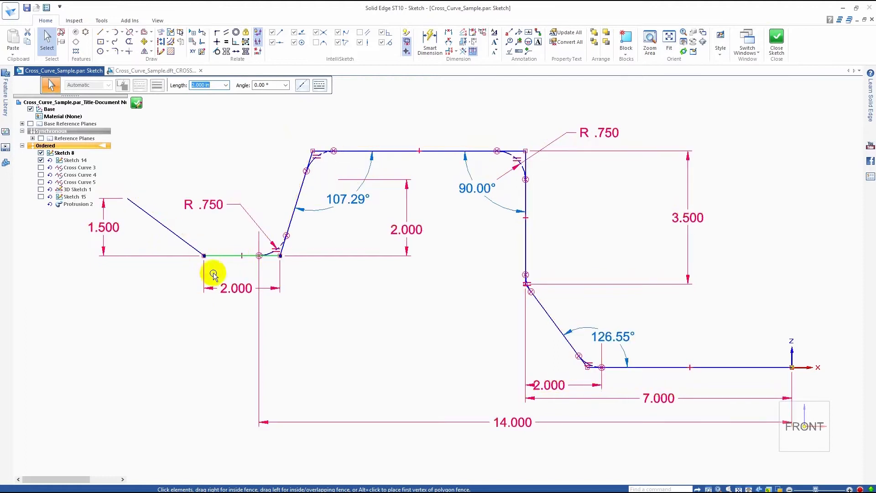
Dimension the vertical distance between the uppermost horizontal line and the base line through the origin, and set it to 5.75 in
left_click(431, 41)
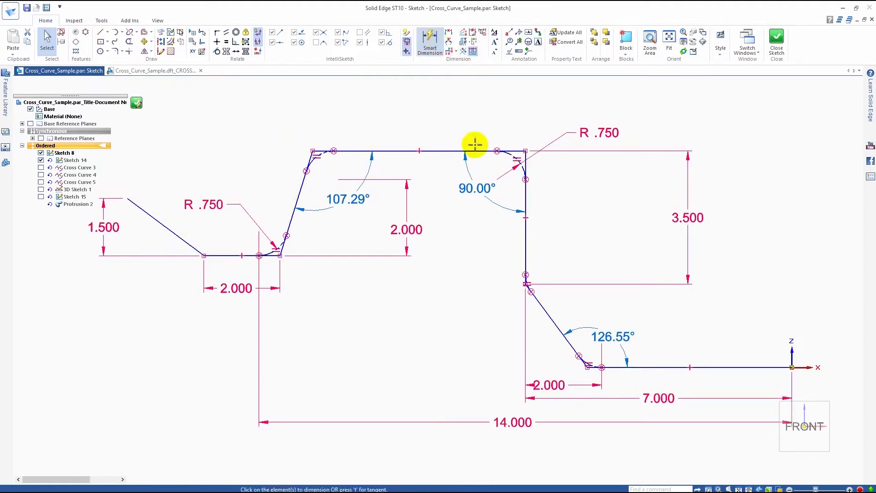
left_click(477, 150)
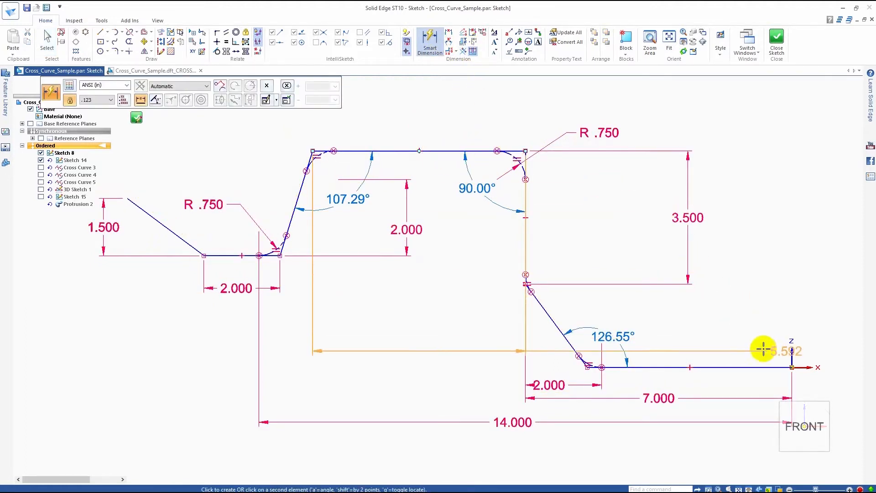
left_click(771, 365)
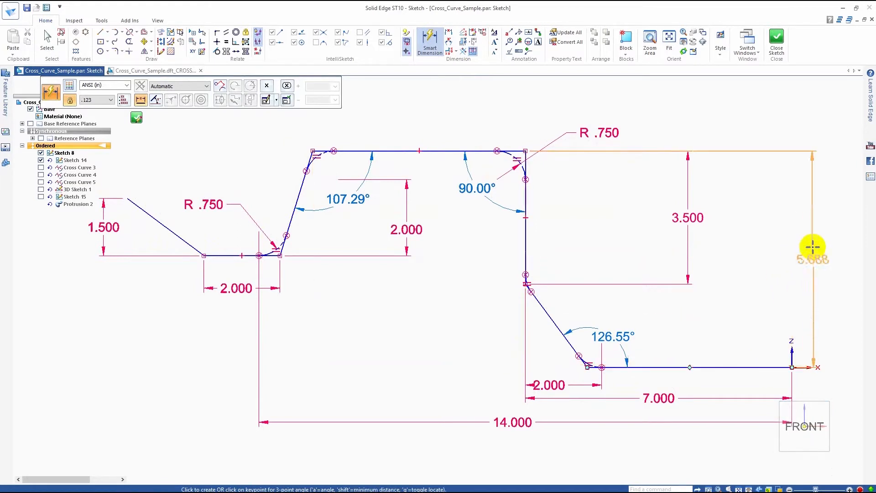
left_click(831, 246)
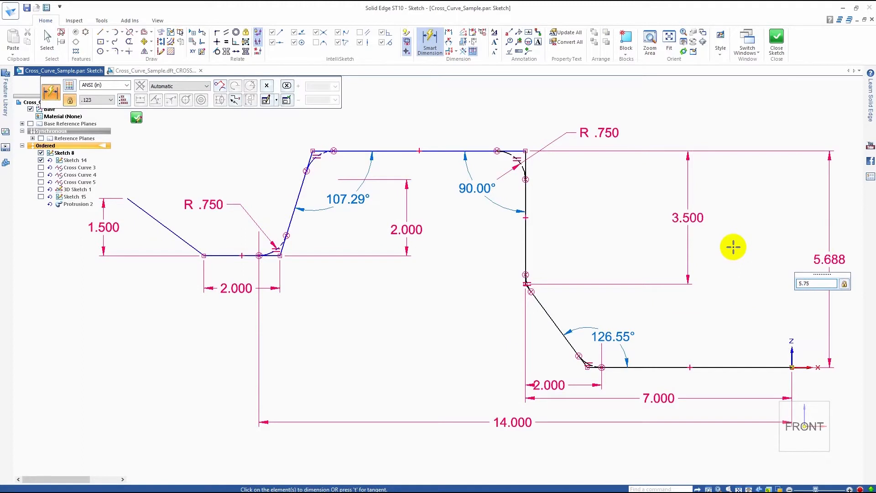
type("5.75")
key("Return")
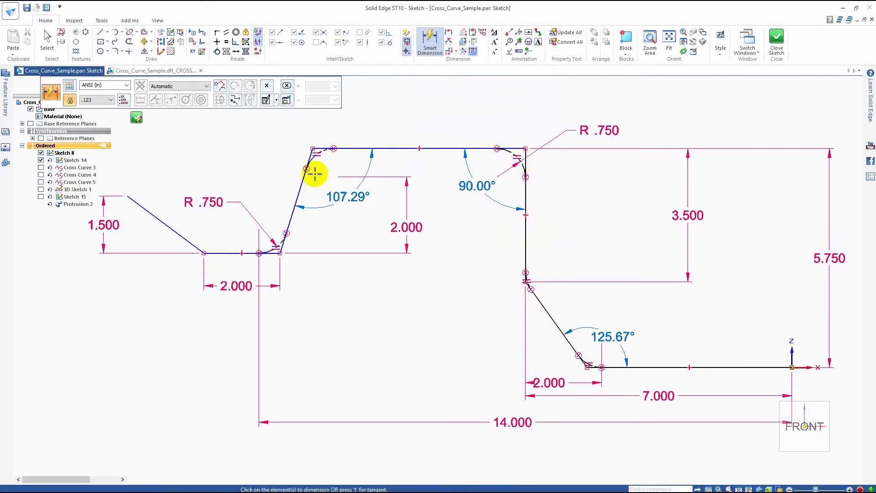
Dimension the horizontal distance between the two fillet arcs on the uppermost line and set it to 4.5 in
left_click(314, 158)
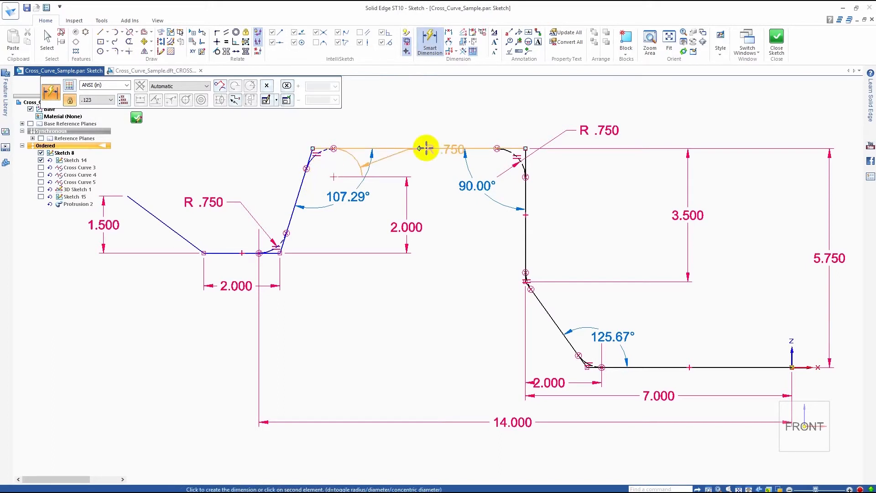
left_click(512, 154)
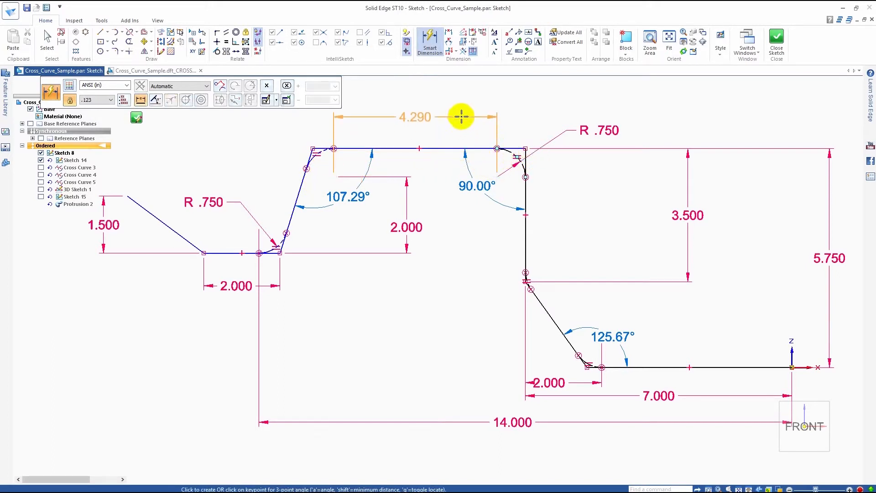
left_click(461, 116)
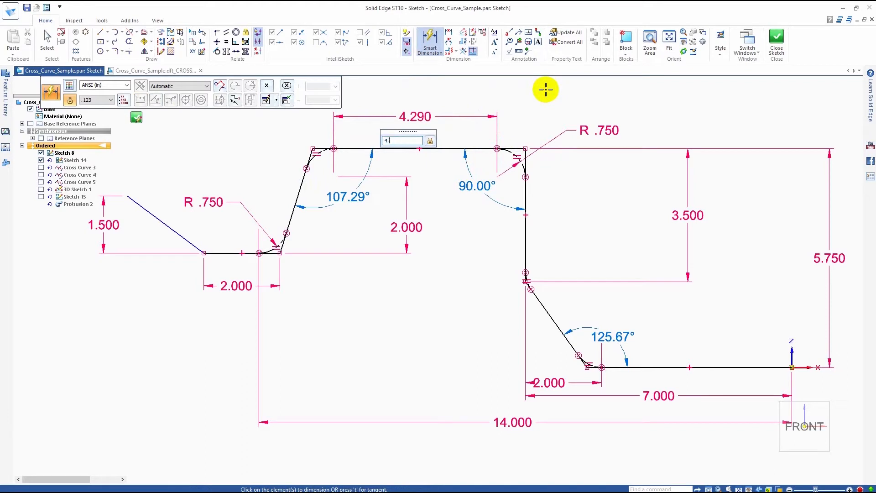
key("Return")
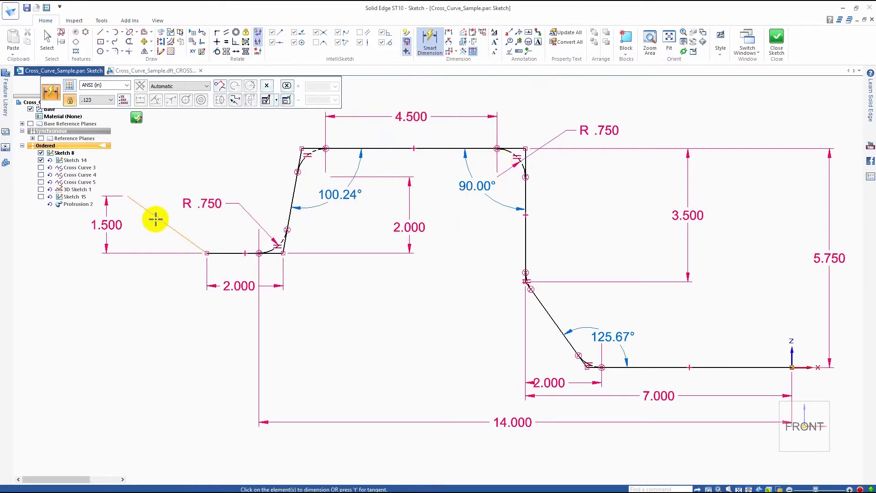
key("Escape")
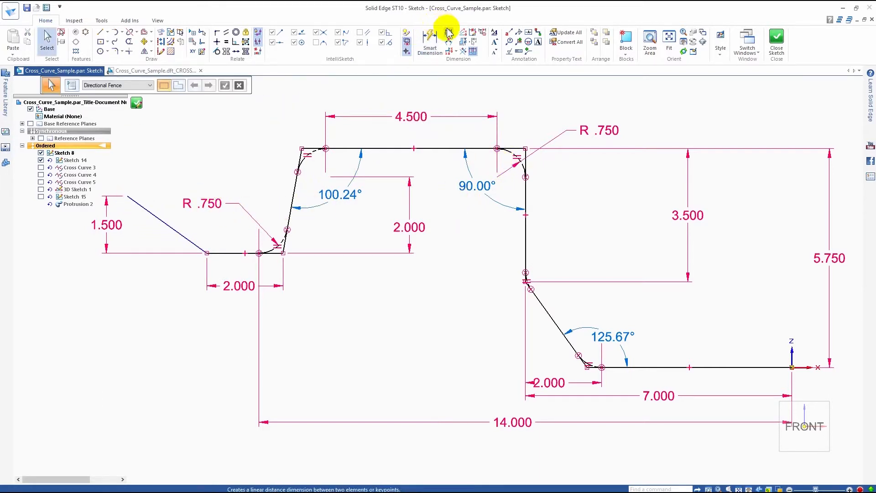
Try to place a horizontal distance dimension on the sloped end line, starting from the line itself
left_click(449, 33)
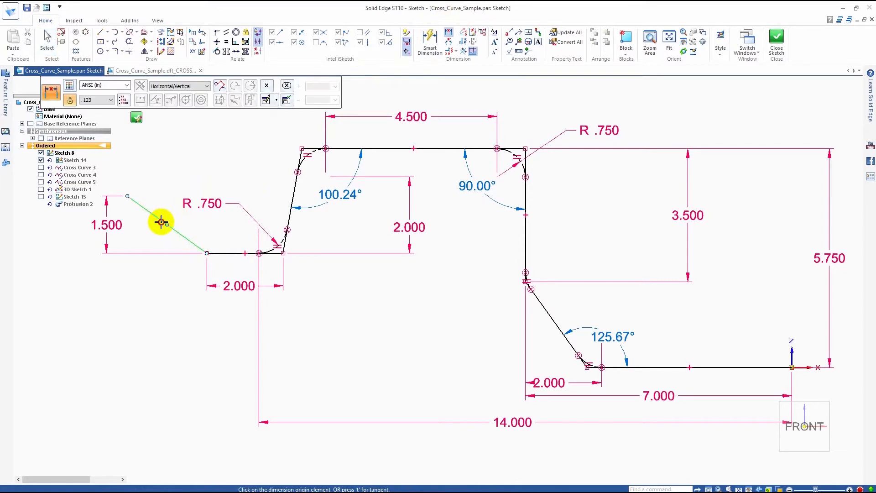
left_click(161, 222)
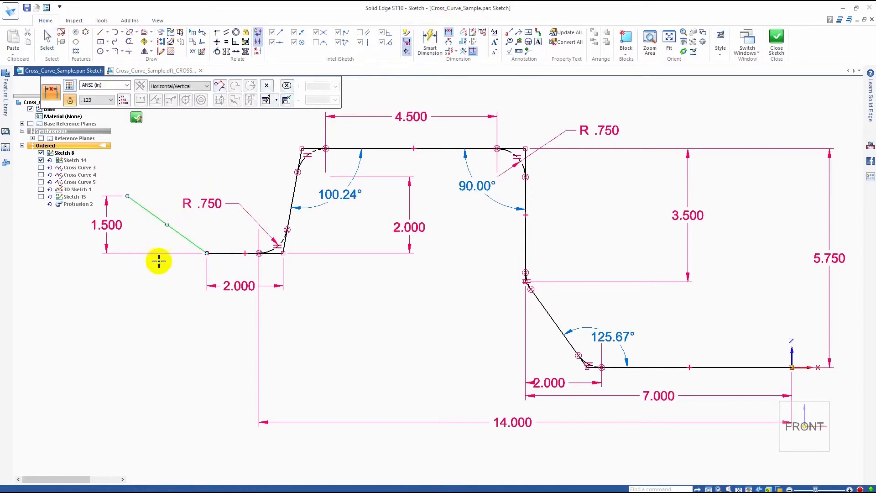
left_click(126, 196)
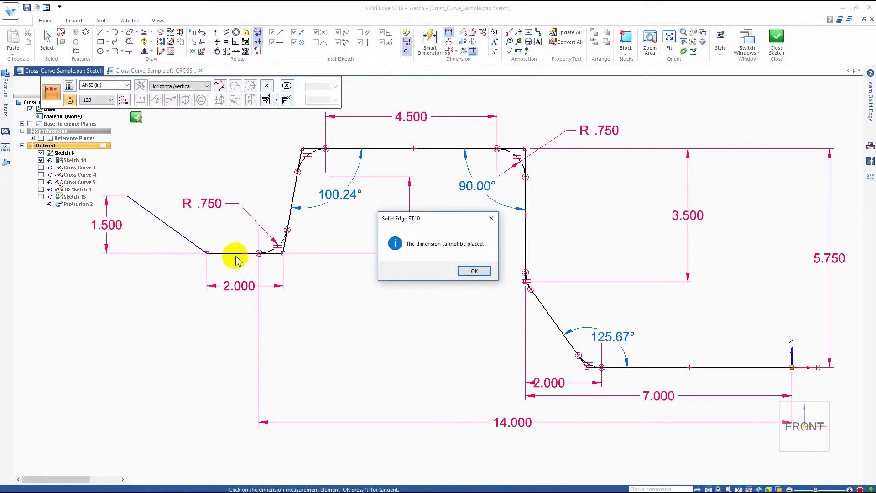
left_click(474, 270)
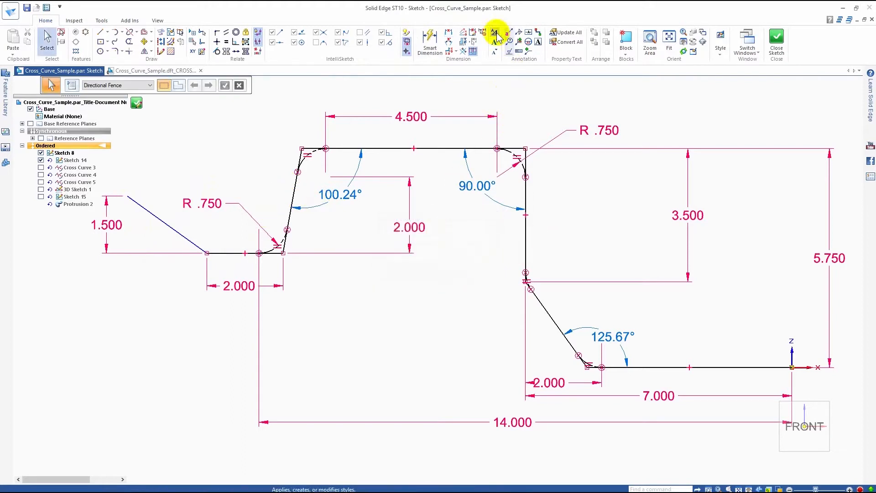
Dimension the horizontal distance between the sloped end line's endpoints as 2 in, and finish editing Sketch 8
left_click(447, 34)
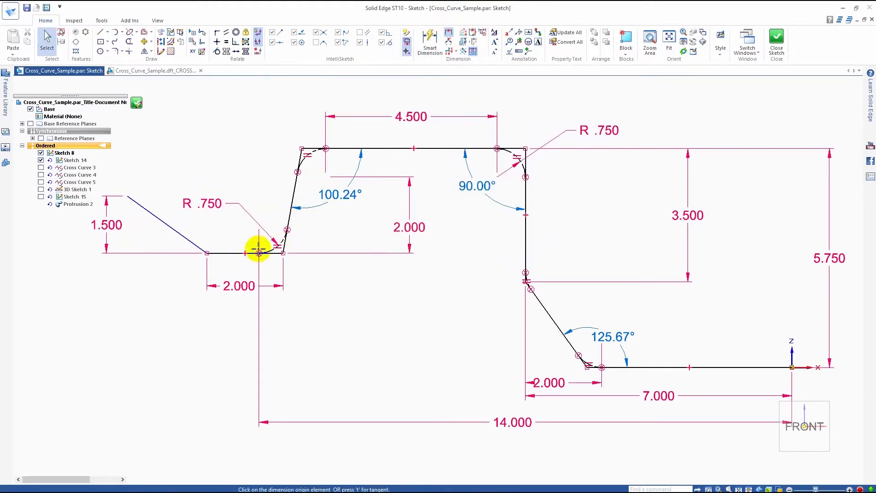
left_click(208, 253)
left_click(128, 196)
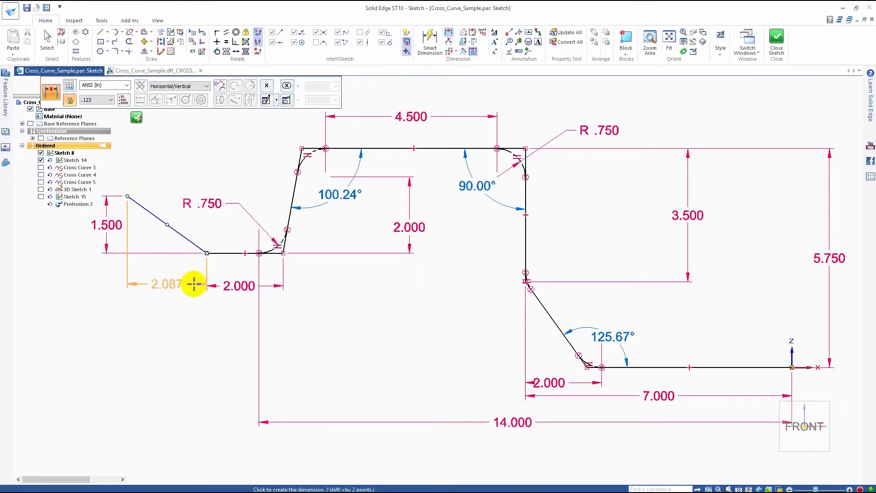
left_click(183, 285)
type("2.087")
key("Return")
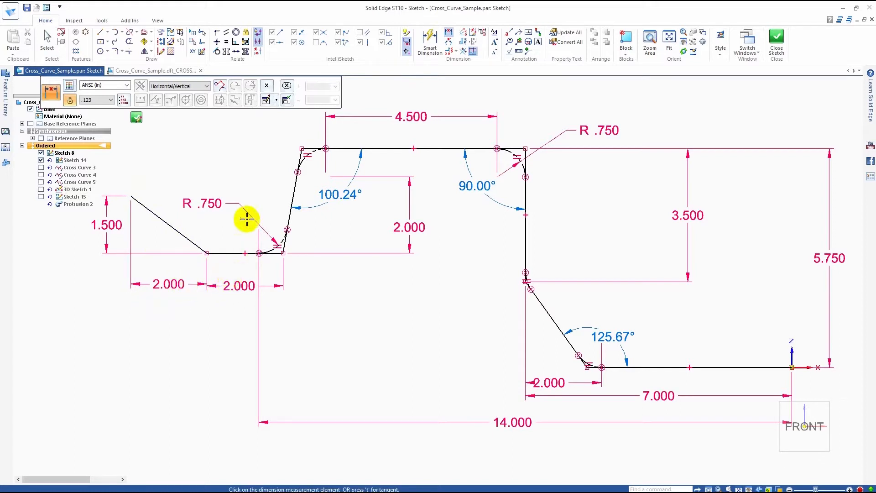
left_click(136, 120)
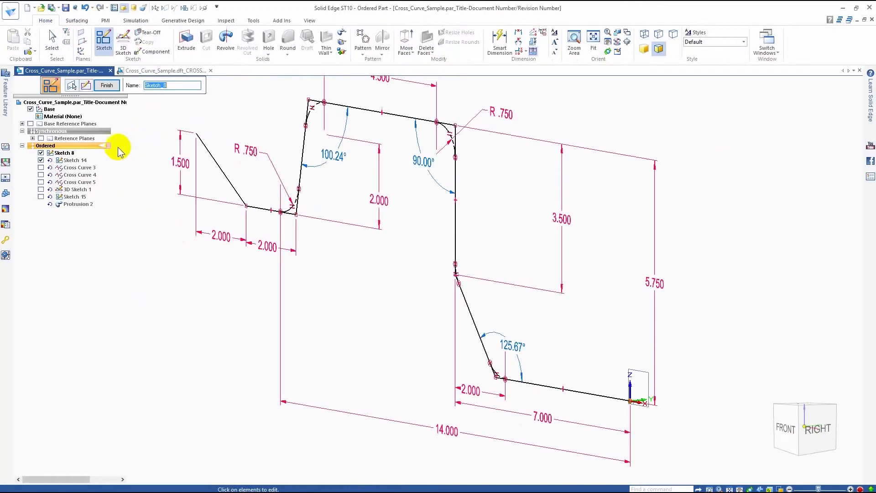
left_click(108, 86)
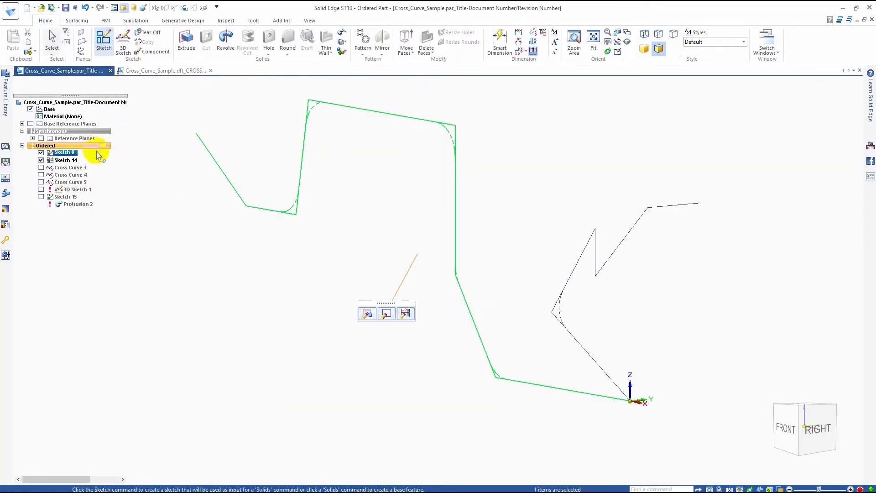
Open Sketch 14's profile for editing and stretch its vertical line upward from the upper endpoint to about 2.56 in long
left_click(66, 161)
right_click(65, 161)
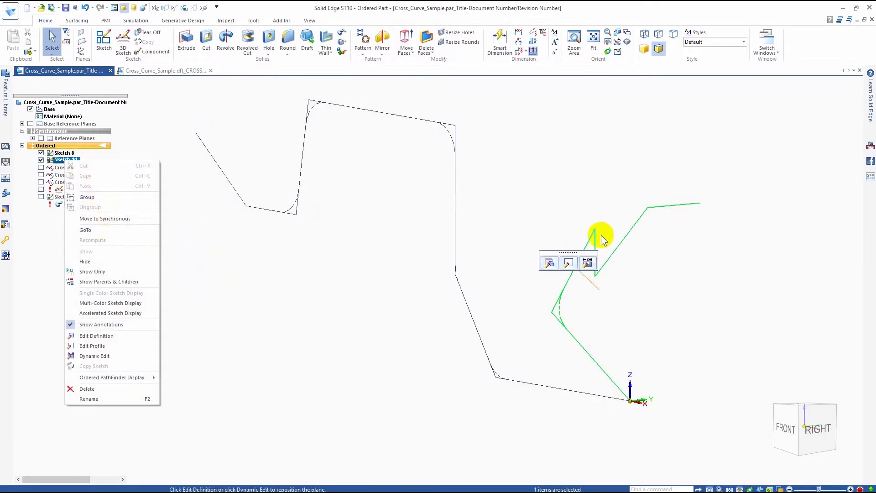
left_click(568, 264)
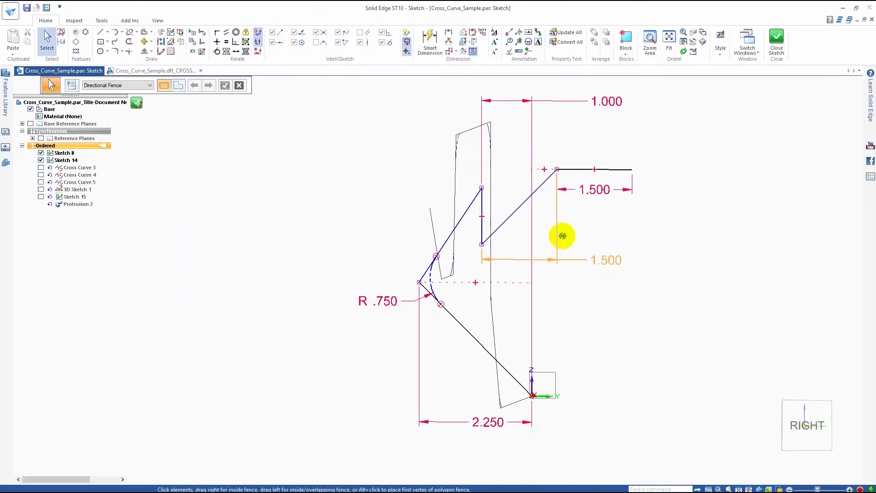
left_click(477, 197)
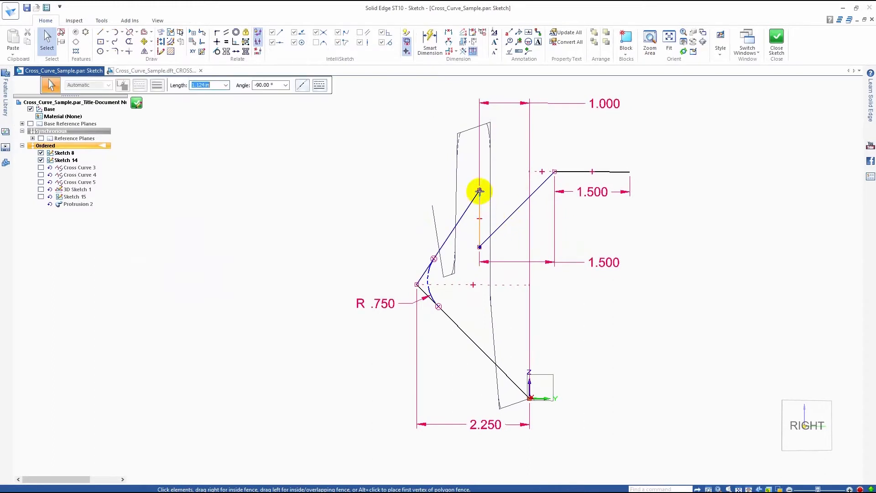
left_click_drag(479, 190, 473, 118)
mouse_move(430, 146)
middle_mouse_down()
mouse_move(415, 142)
mouse_move(422, 143)
middle_mouse_up()
left_click(803, 427)
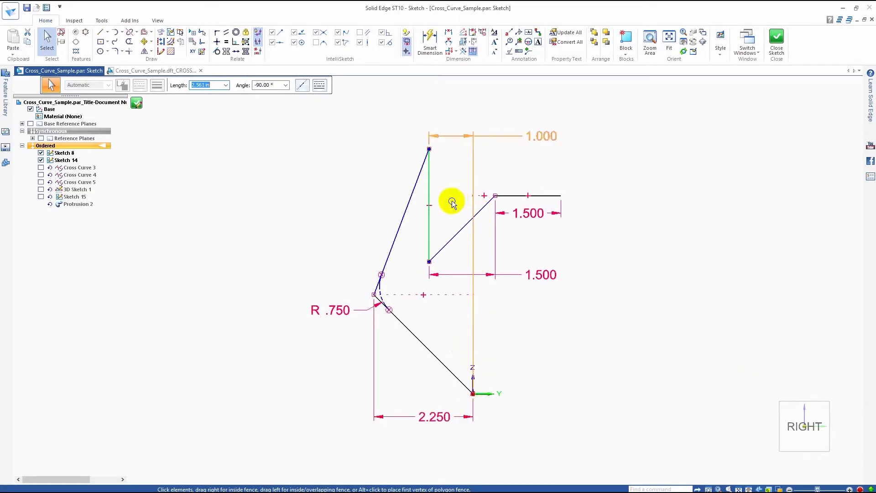
Move the 1.000 in dimension higher above the vertical line's upper endpoint
middle_click_drag(450, 201, 453, 201)
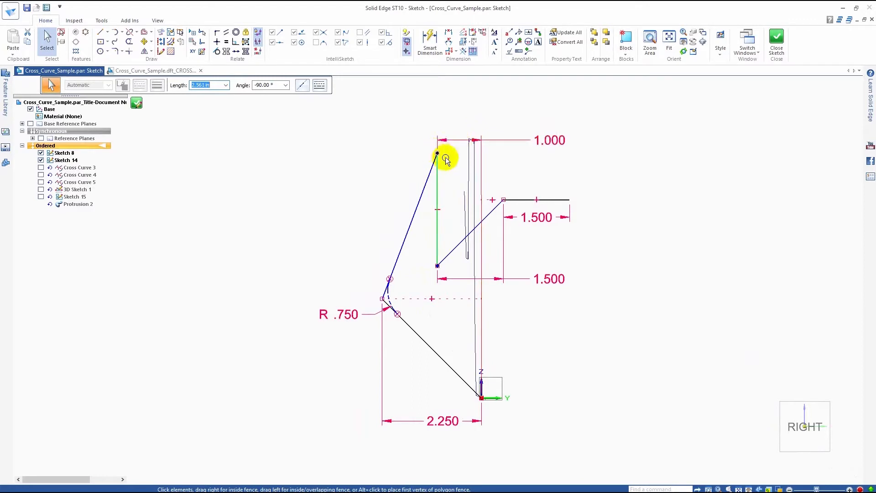
left_click(521, 136)
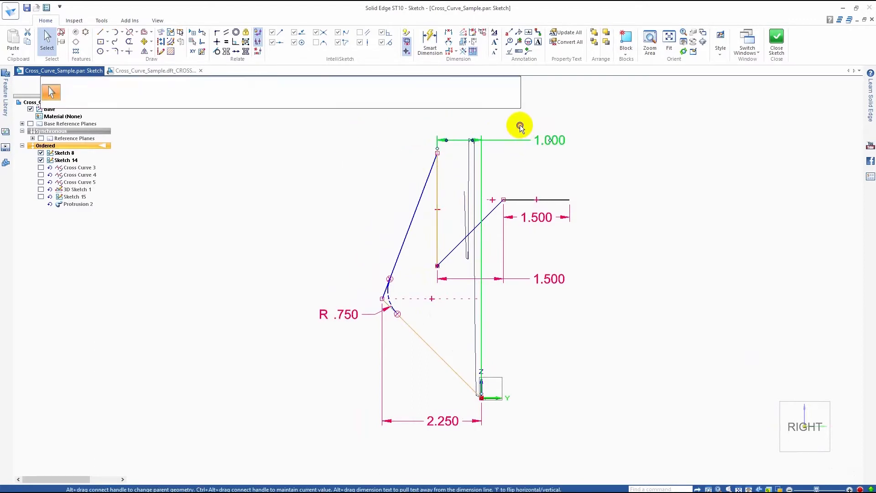
left_click_drag(513, 140, 511, 126)
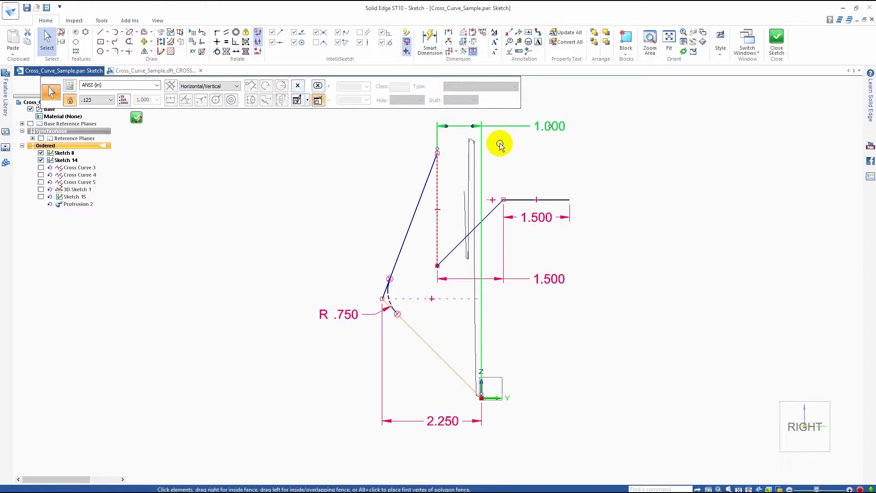
Align the vertical line's upper endpoint horizontally with the uppermost line of Sketch 8
left_click(218, 42)
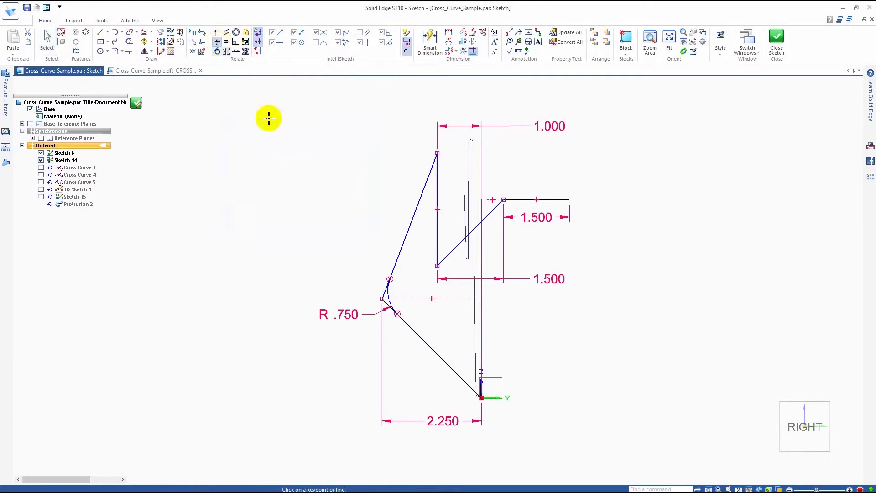
left_click(438, 154)
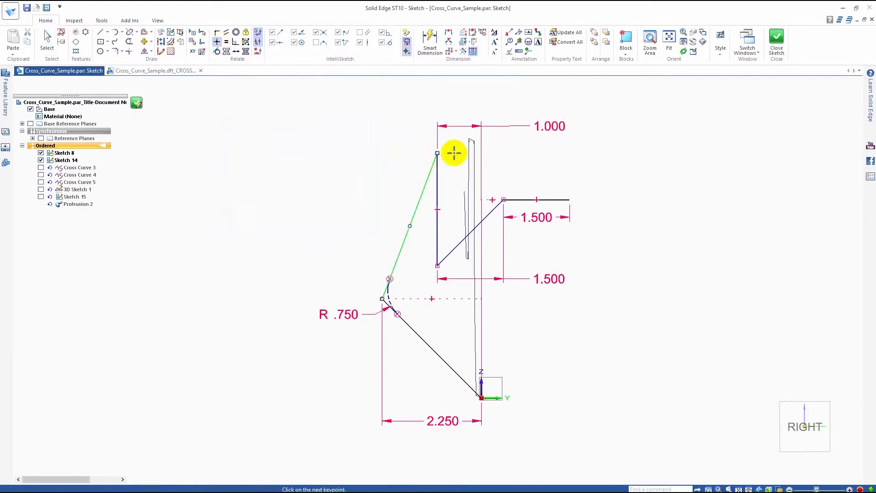
left_click(481, 144)
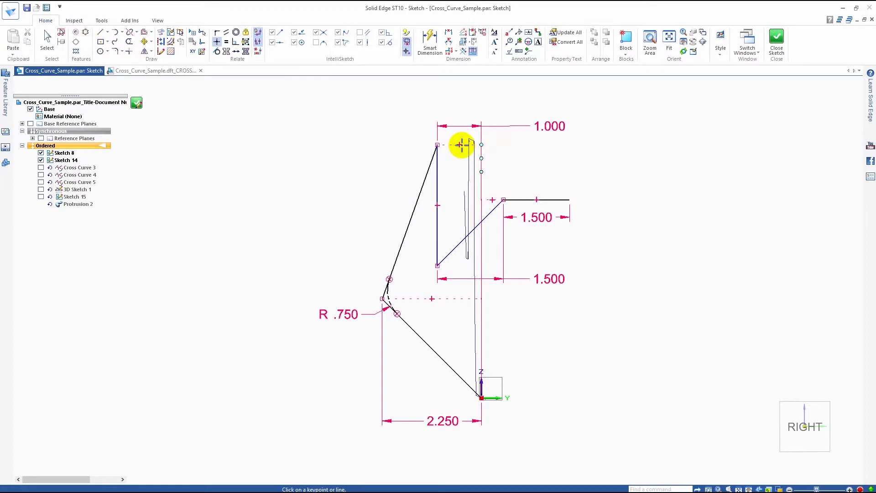
Align the vertical line's lower endpoint horizontally with the short lower horizontal line of Sketch 8
left_click(438, 265)
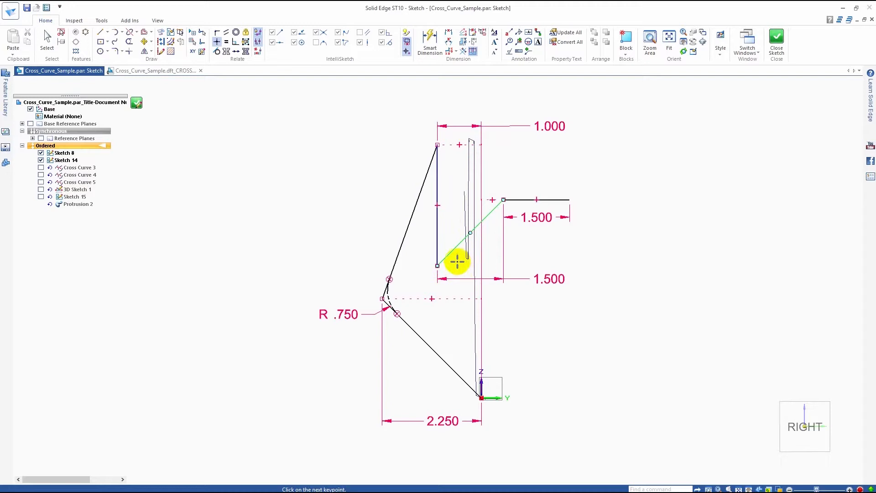
middle_click_drag(457, 262, 460, 261)
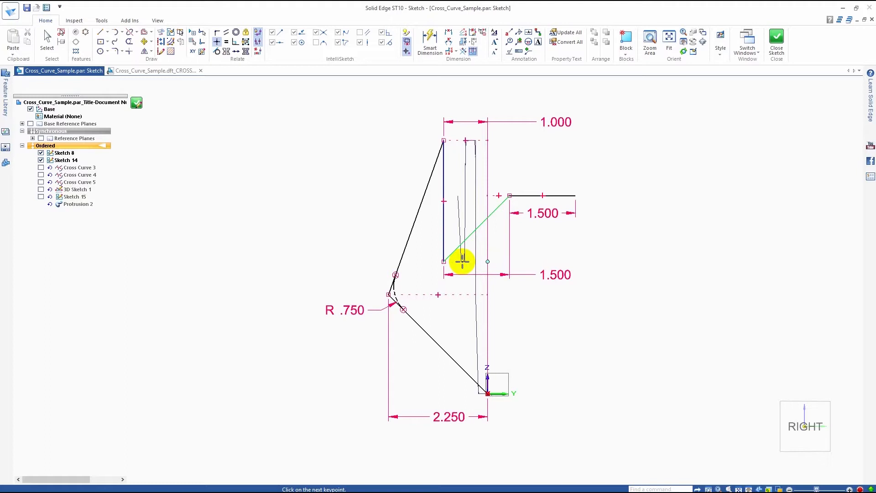
scroll(463, 261, "down", 1)
middle_click_drag(463, 261, 454, 259)
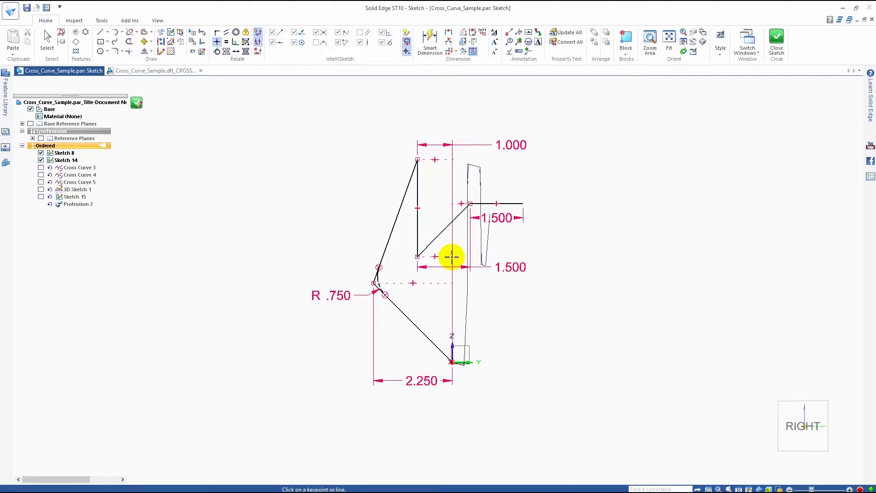
left_click(452, 257)
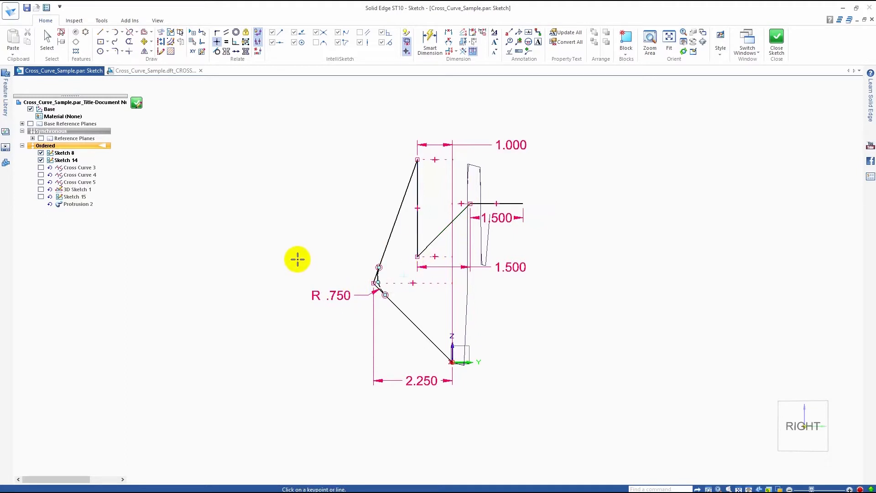
Check the alignment at the filleted corner with radius .750, close the profile and finish editing Sketch 14
middle_click_drag(297, 257, 310, 265)
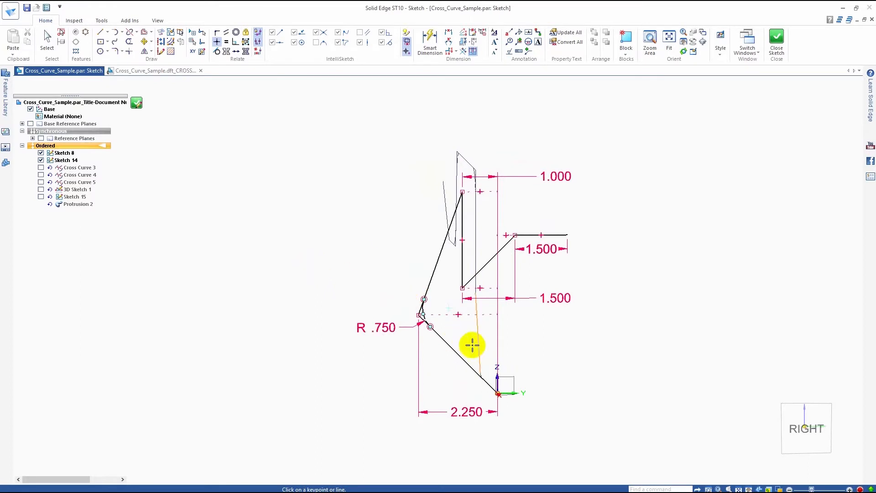
scroll(503, 354, "up", 1)
scroll(503, 354, "up", 1)
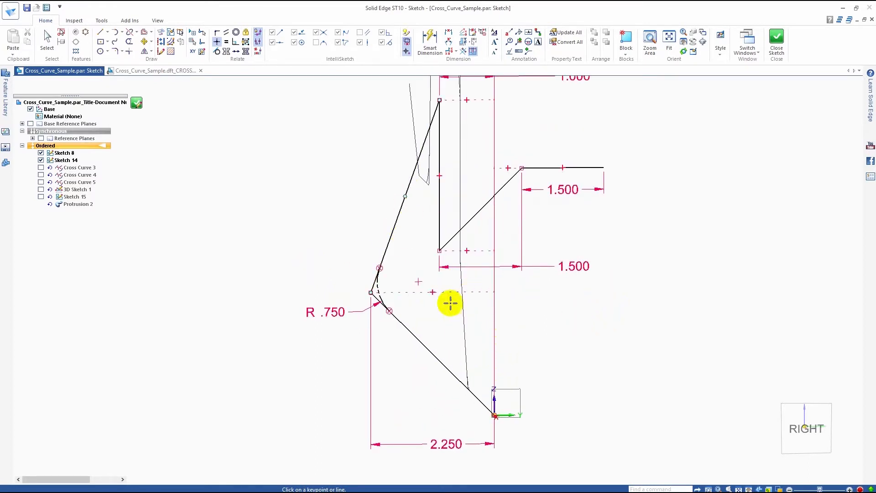
left_click(777, 40)
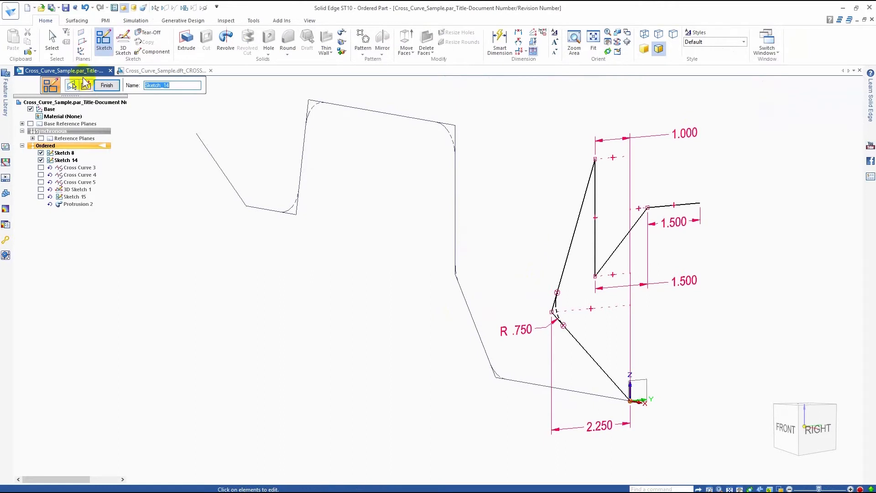
left_click(106, 86)
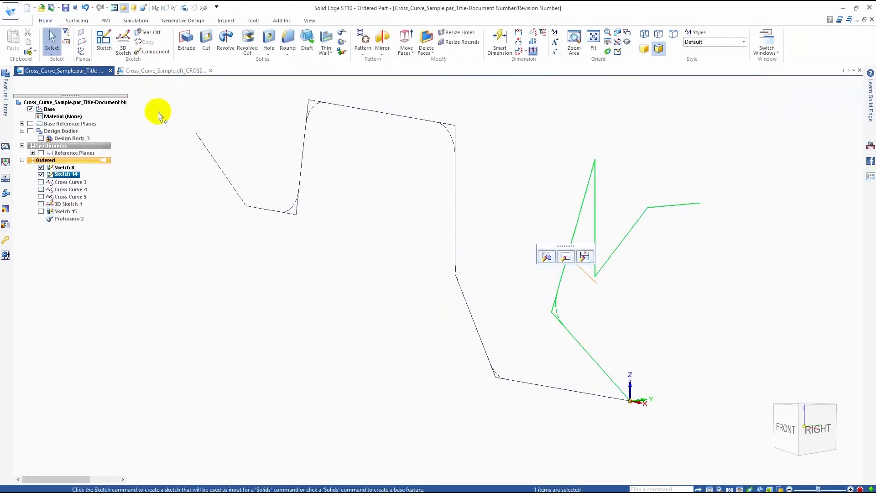
Try to create a cross curve from the complete chains of Sketch 8 and Sketch 14
left_click(77, 21)
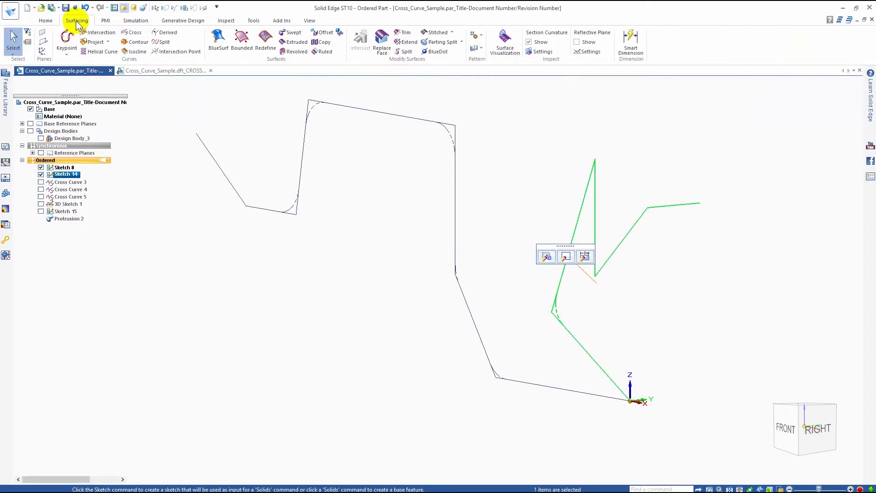
left_click(135, 33)
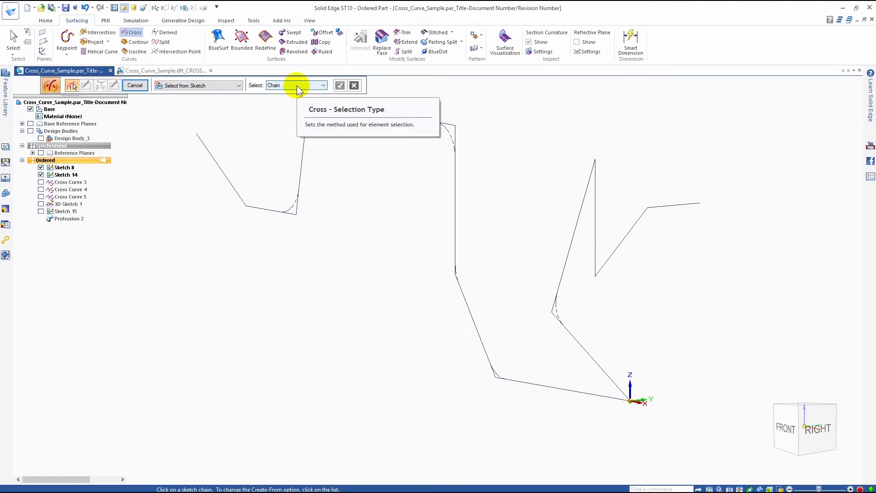
left_click(456, 205)
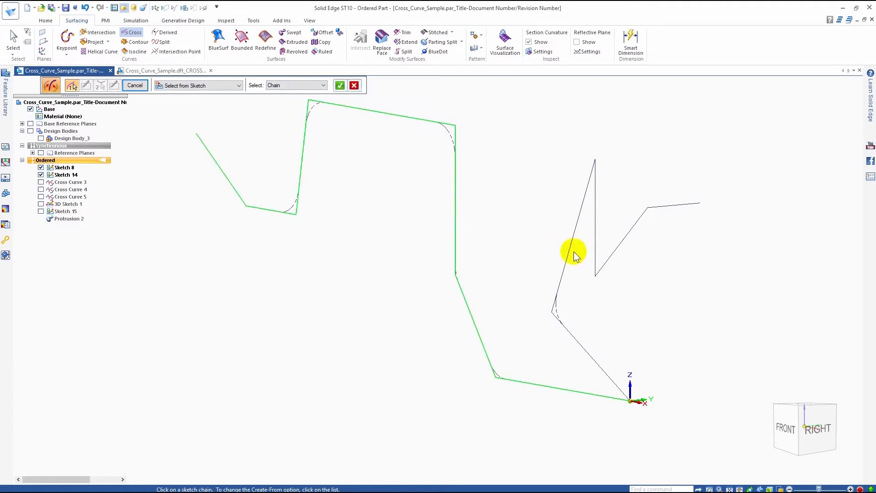
right_click(400, 155)
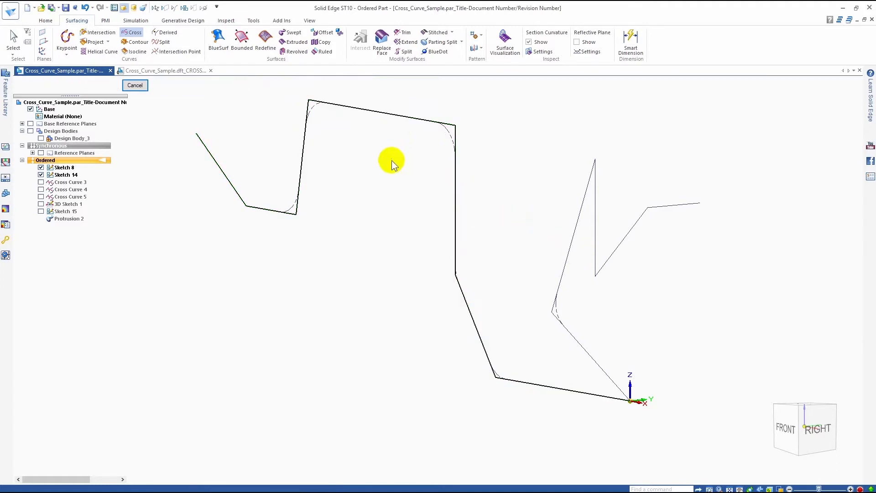
left_click(573, 242)
right_click(369, 182)
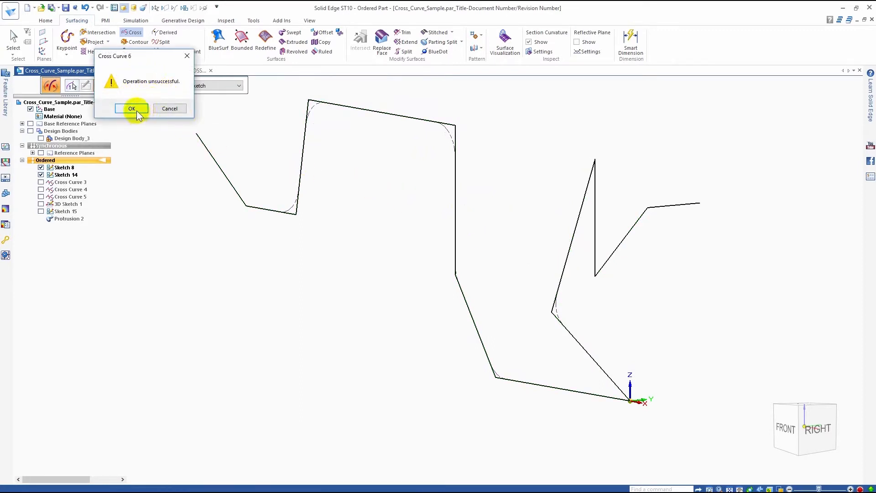
left_click(169, 108)
Start a cross curve with Single selection and accept Sketch 8's base line and adjoining sloped line as the first curve set
middle_click_drag(418, 191, 399, 183)
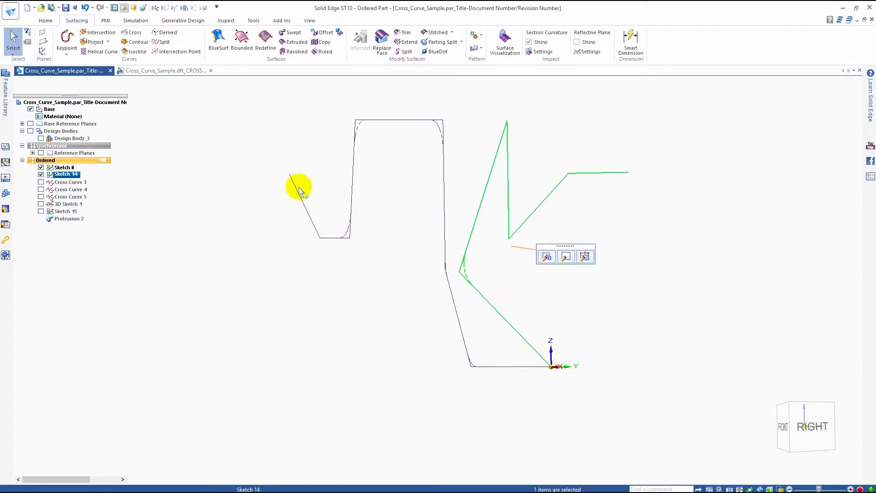
mouse_move(391, 201)
middle_mouse_down()
mouse_move(363, 203)
mouse_move(398, 214)
middle_mouse_up()
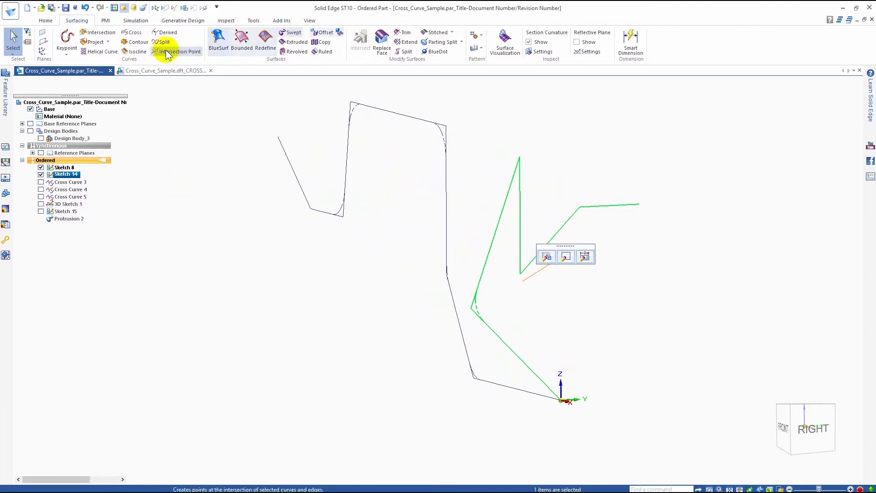
left_click(135, 32)
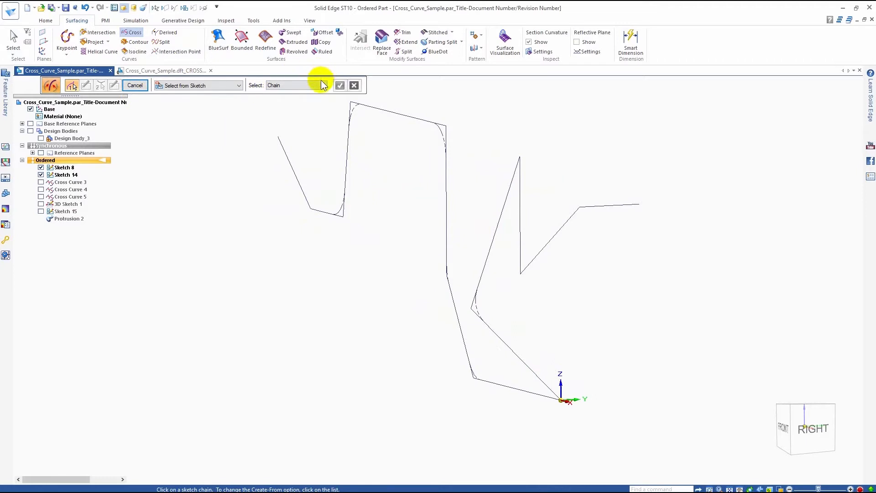
scroll(322, 85, "up", 1)
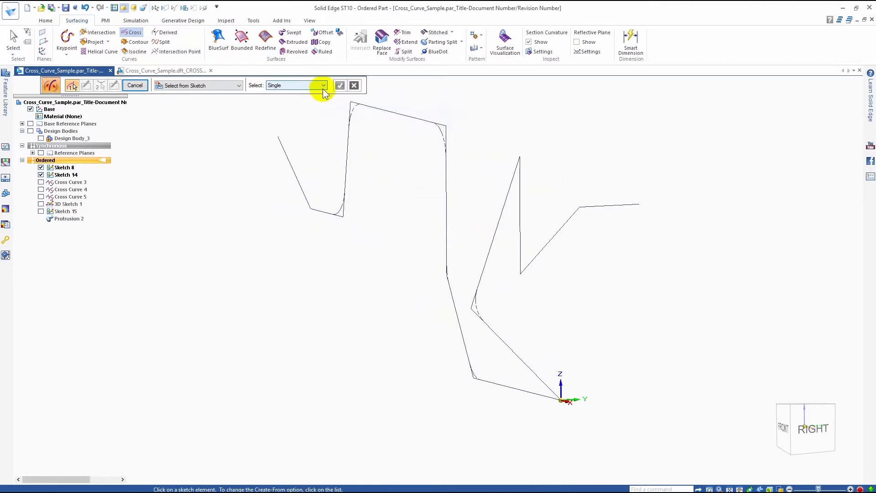
left_click(323, 85)
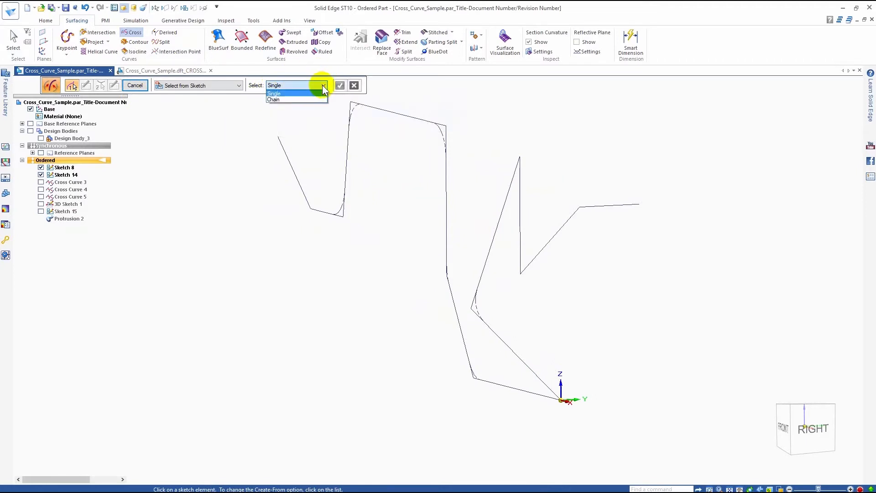
left_click(295, 94)
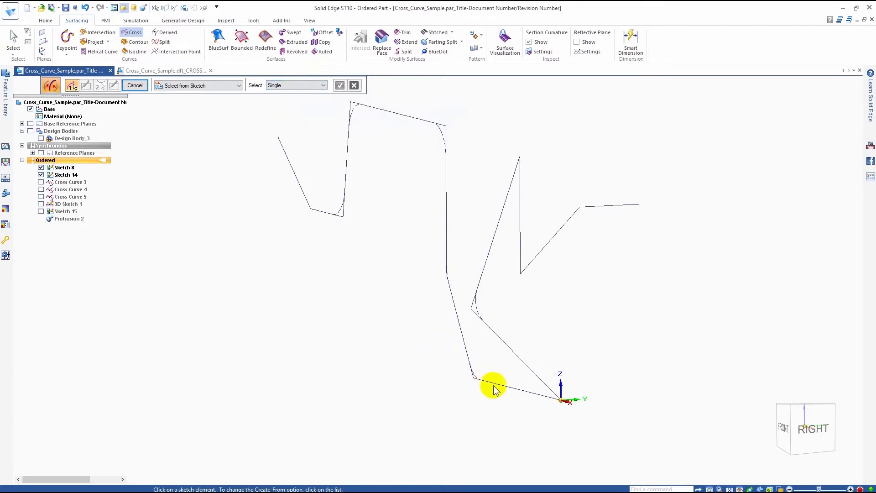
left_click(563, 401)
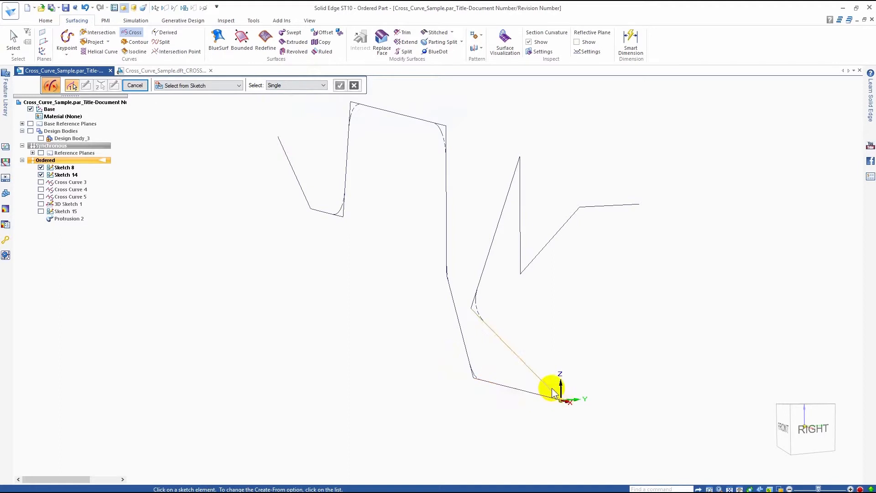
left_click(474, 310)
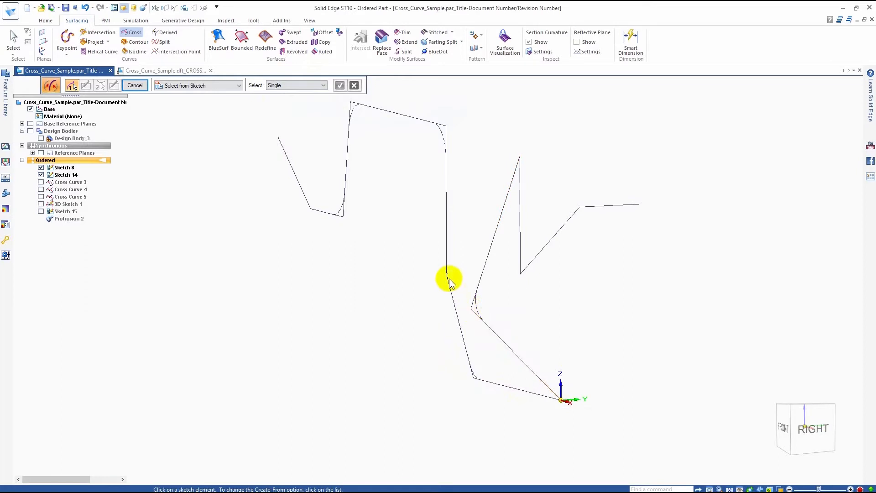
middle_click_drag(450, 274, 453, 266)
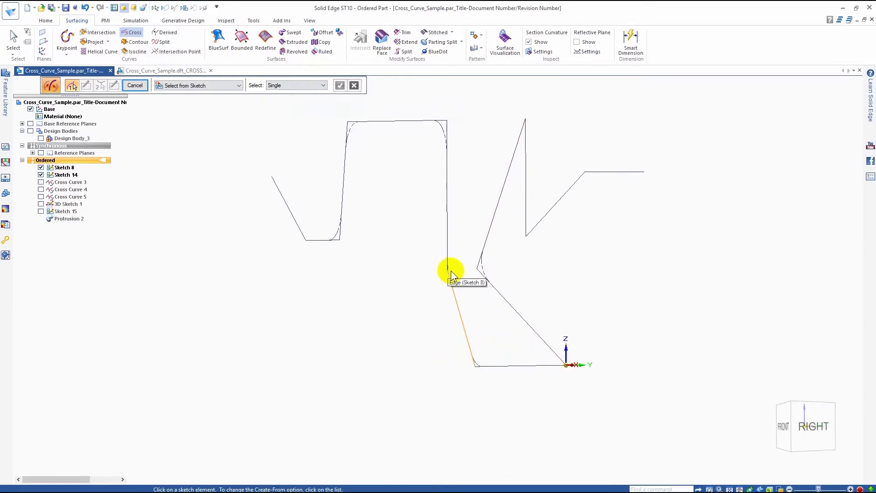
left_click(460, 316)
left_click(520, 365)
right_click(354, 292)
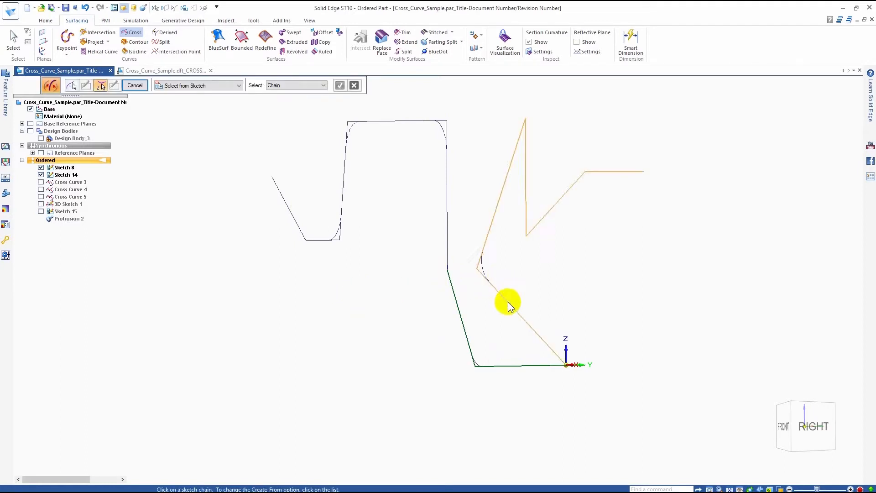
Select Sketch 14's sloped line from the origin as the second curve set using Single selection, and finish the cross curve
key("s")
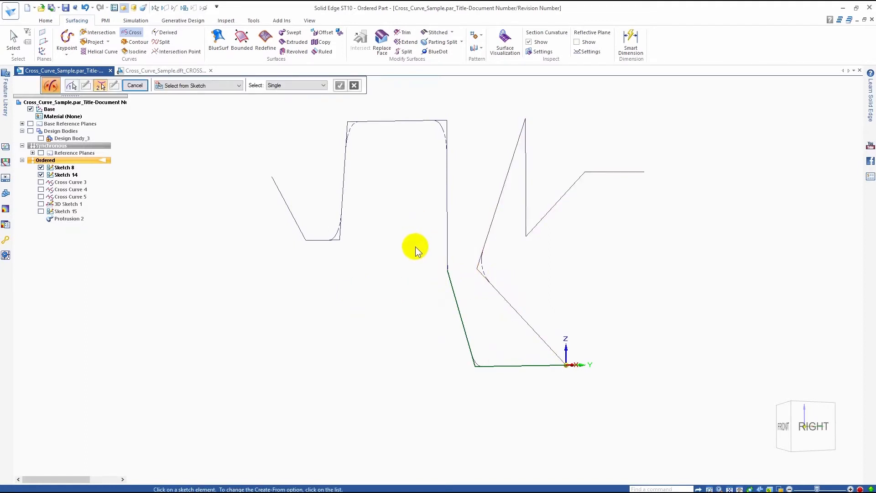
left_click(516, 308)
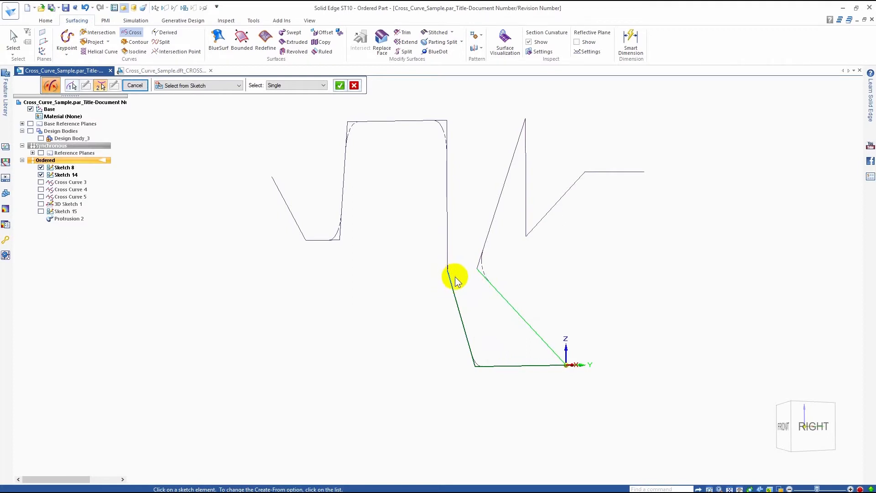
left_click(340, 87)
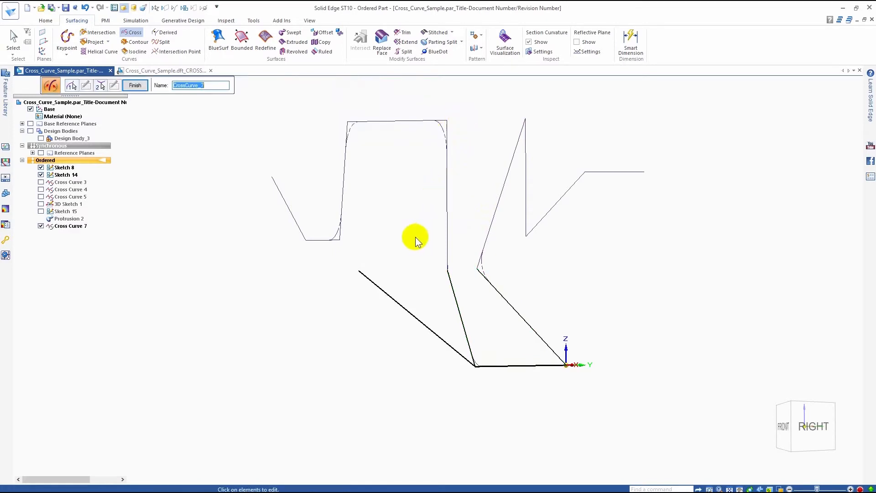
mouse_move(406, 240)
middle_mouse_down()
mouse_move(395, 262)
mouse_move(397, 250)
mouse_move(379, 246)
mouse_move(405, 250)
mouse_move(400, 259)
middle_mouse_up()
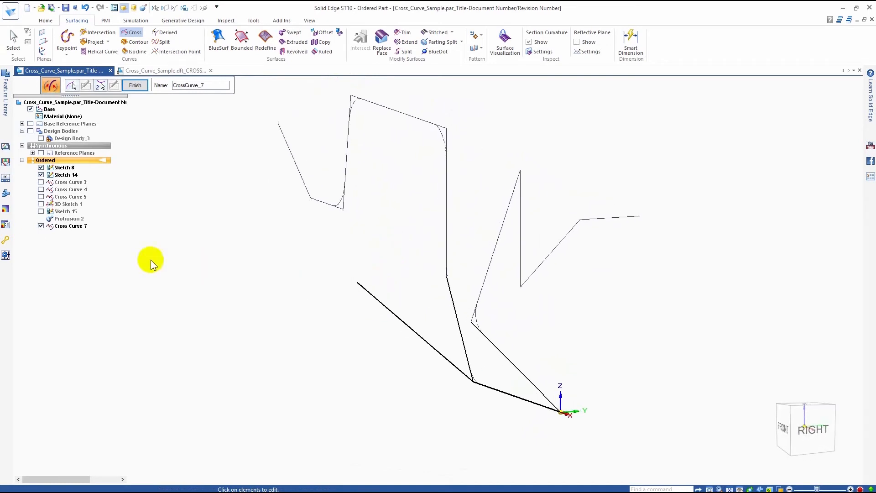
left_click(135, 85)
Leave the restarted Cross command and highlight Cross Curve 7 to examine the section it covers
left_click(73, 226)
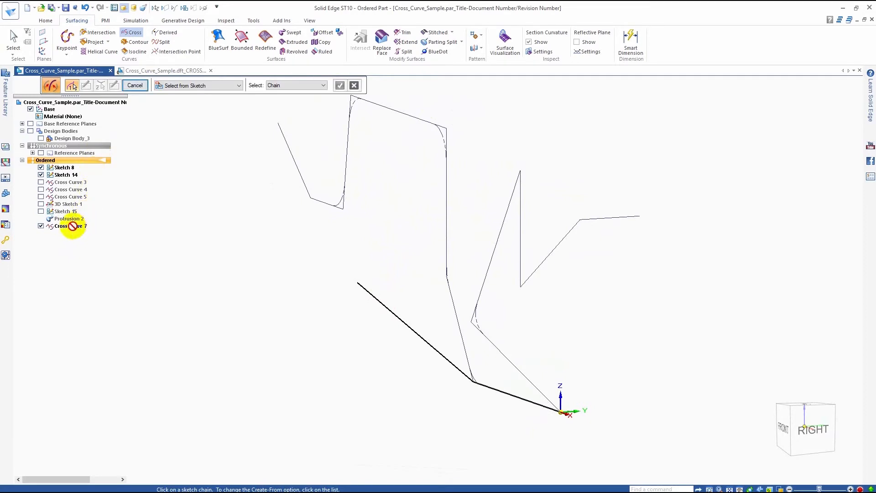
left_click(135, 85)
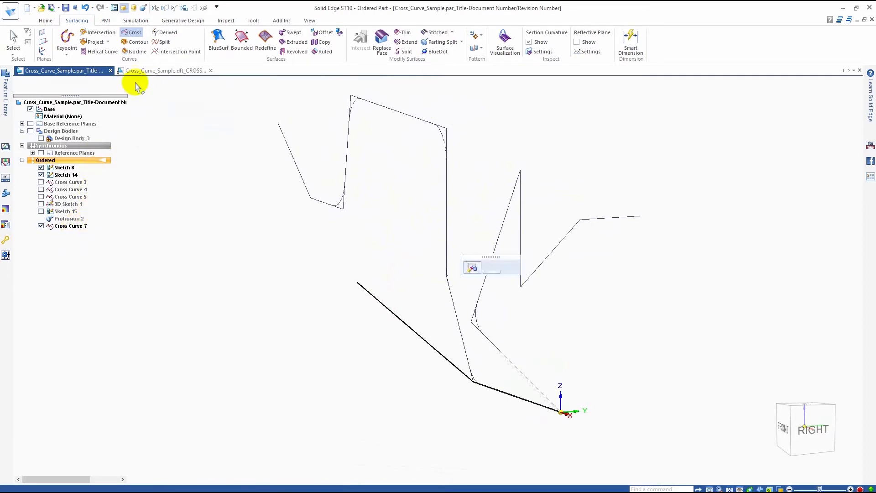
key("Escape")
left_click(78, 227)
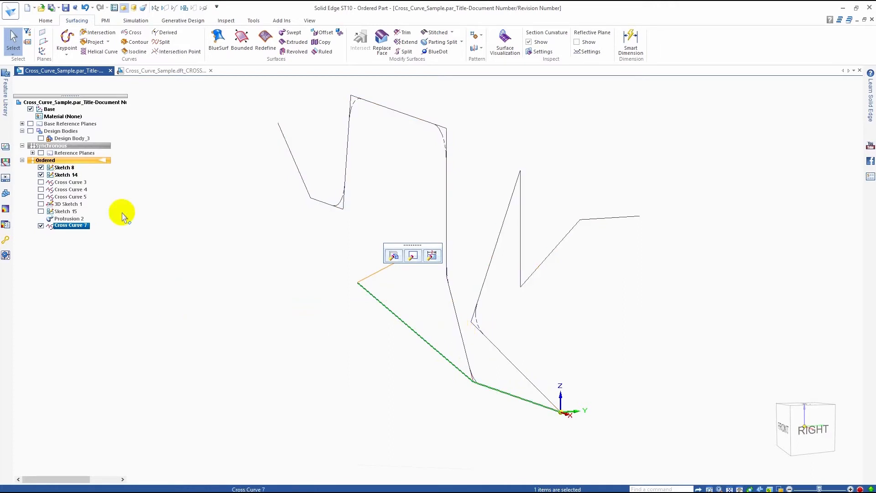
Create a cross curve from Sketch 8's long vertical line and Sketch 14's steep sloped line, using Single selection for both sets
left_click(134, 34)
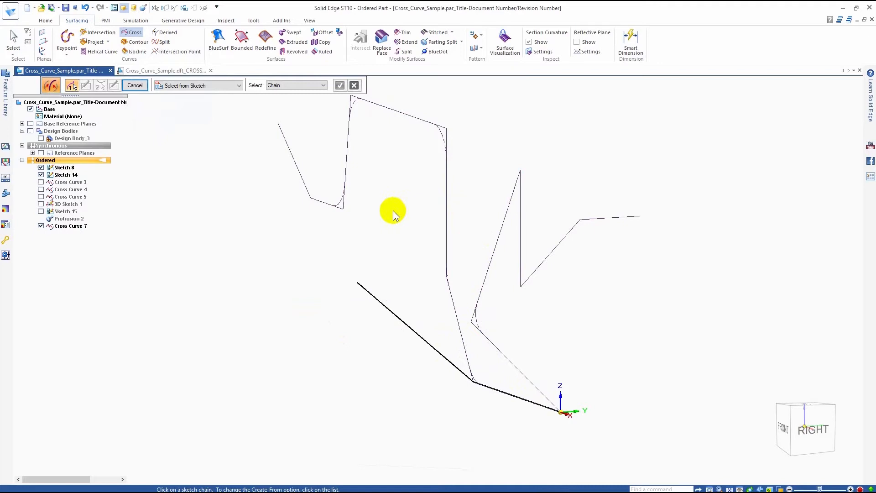
key("s")
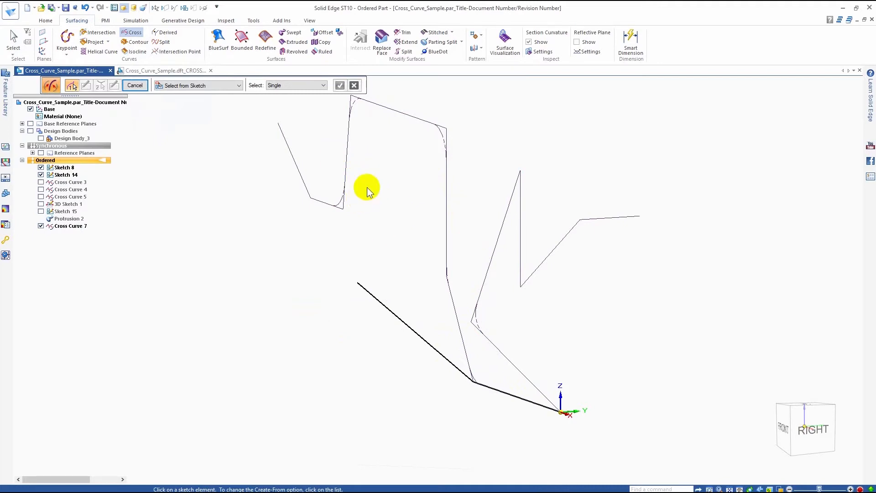
scroll(445, 257, "down", 1)
left_click(424, 236)
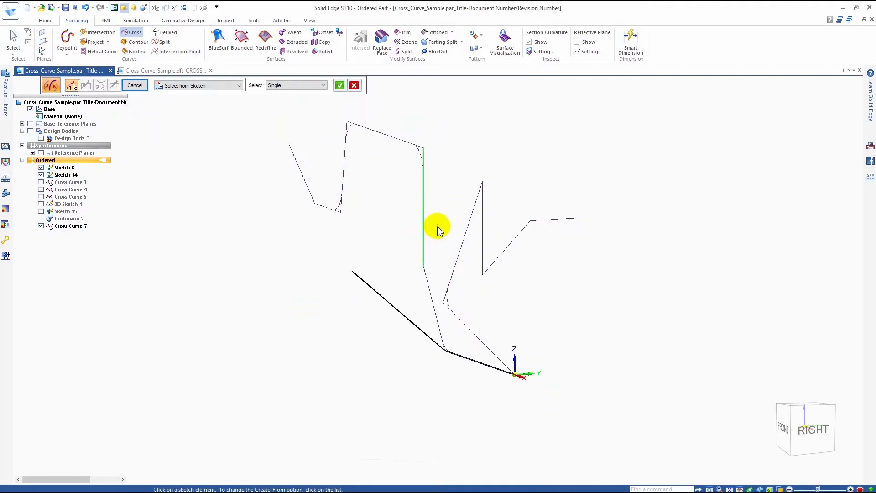
right_click(451, 144)
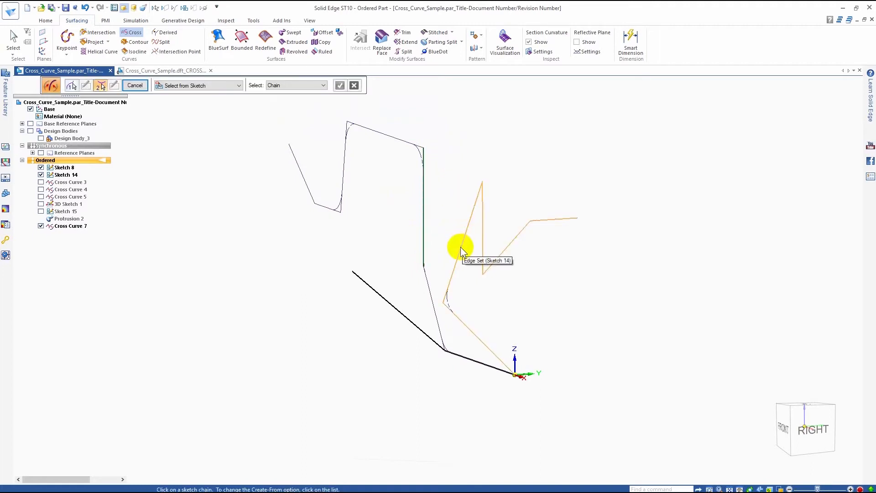
key("s")
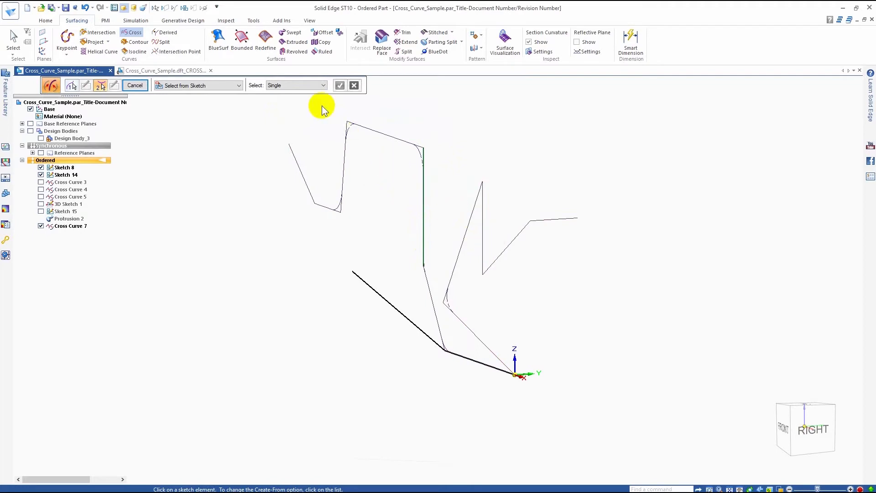
left_click(459, 248)
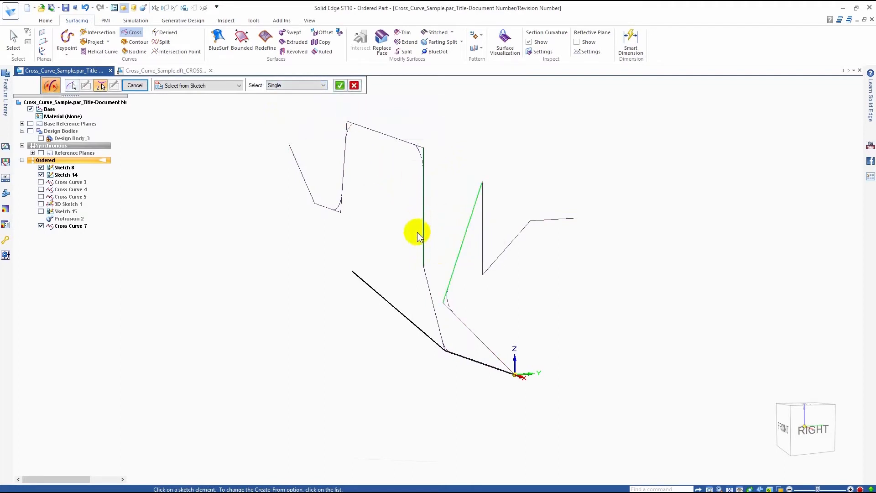
right_click(301, 215)
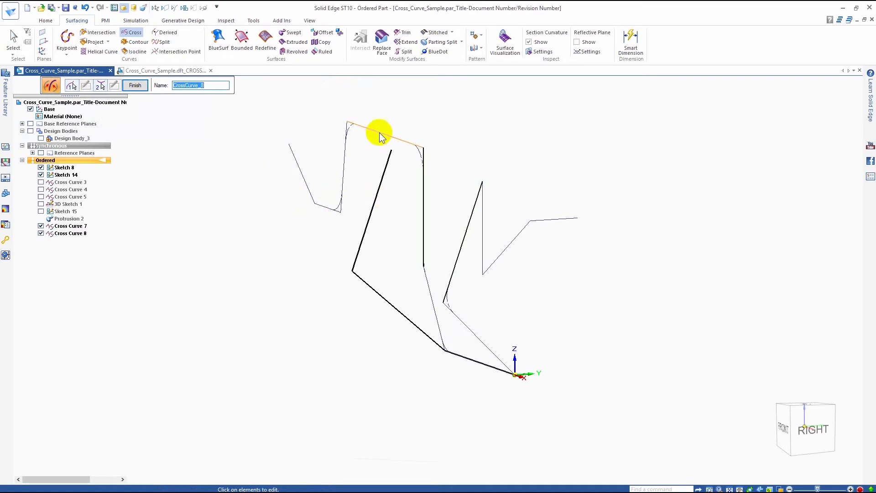
Add Sketch 8's long upper line to the first curve set with Single selection, and finish the extended cross curve
left_click(73, 87)
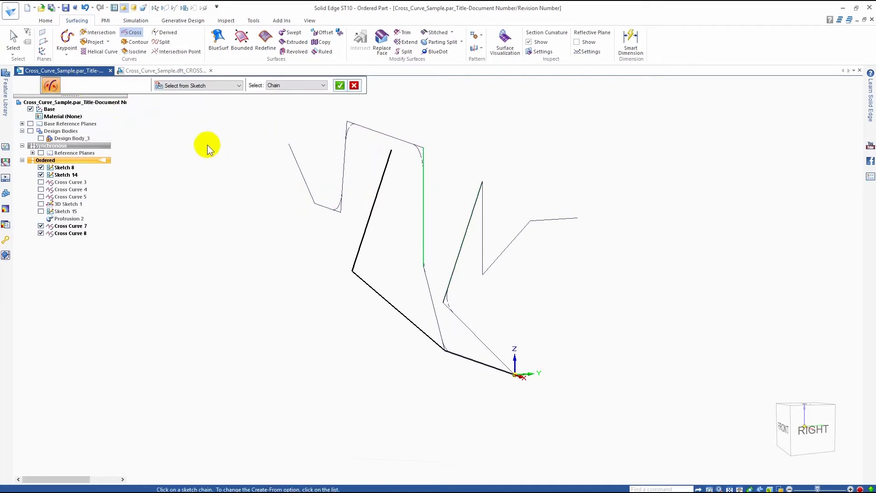
left_click(396, 142)
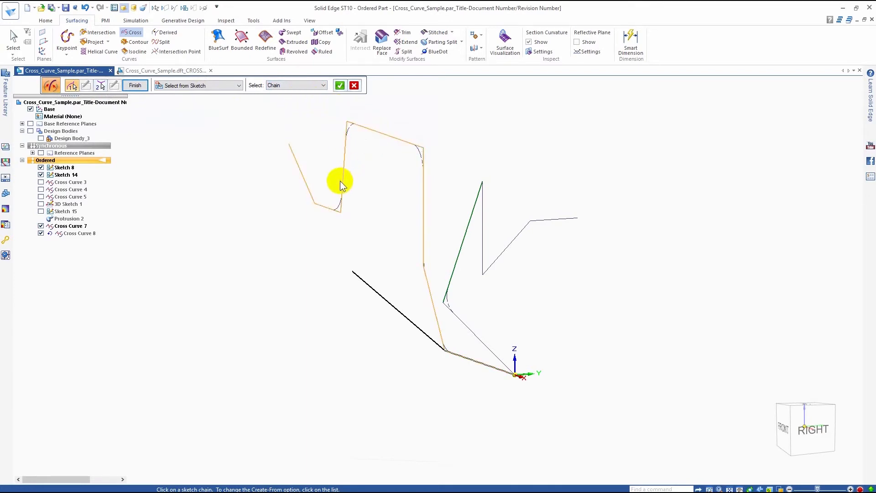
left_click(288, 85)
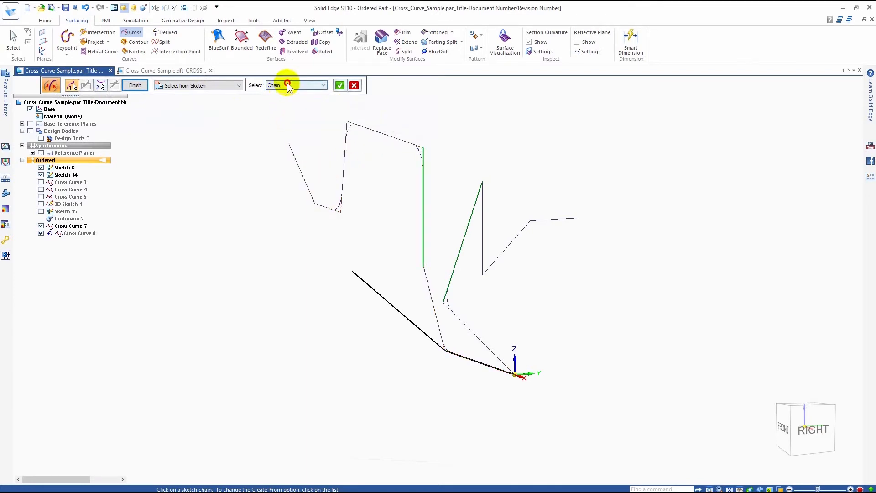
left_click(287, 93)
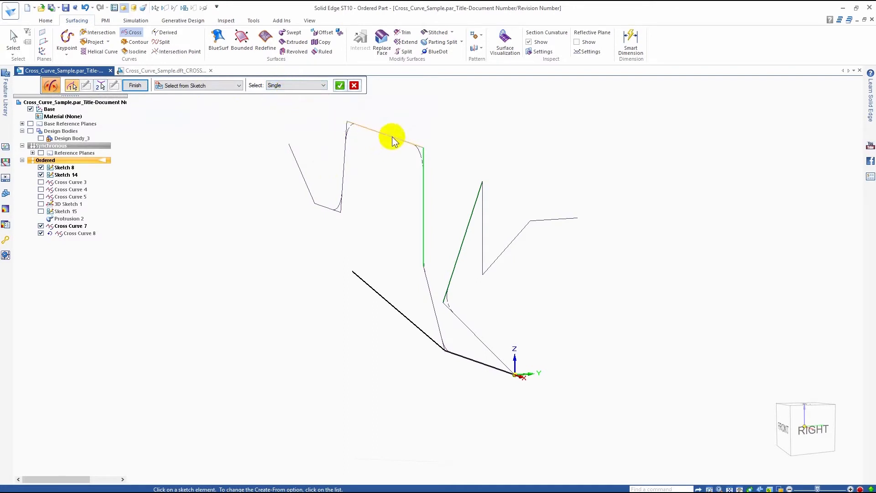
left_click(393, 137)
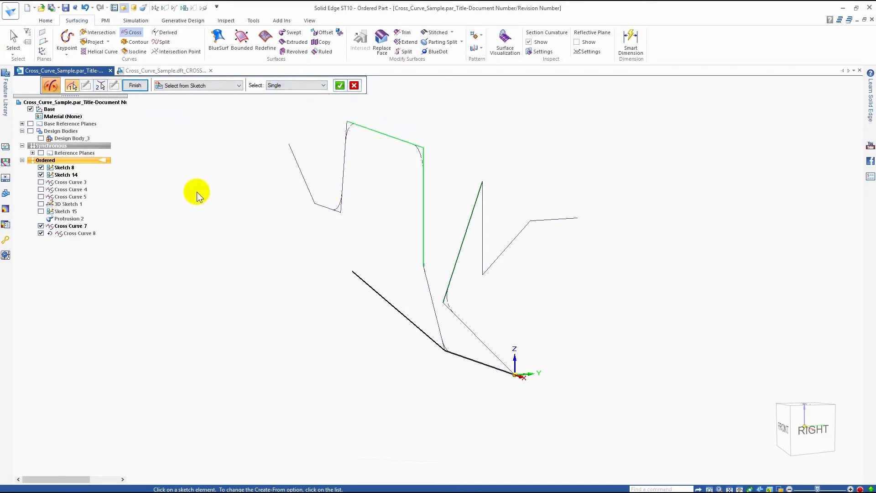
left_click(339, 87)
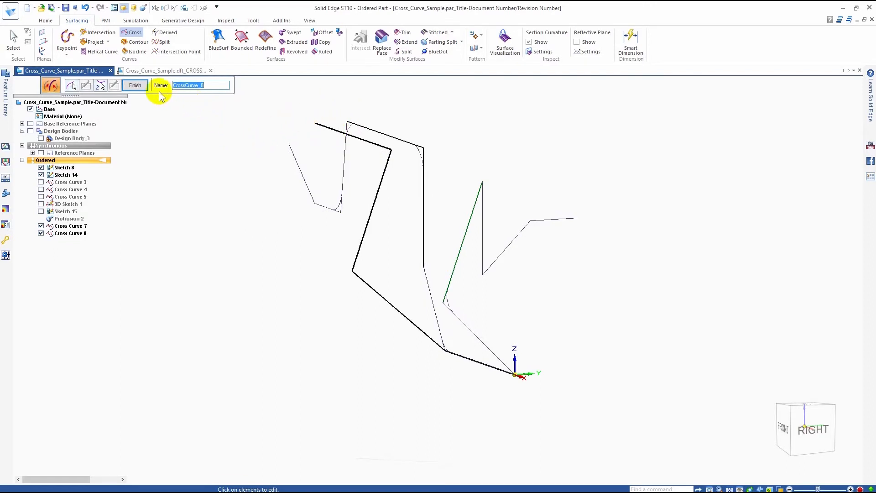
left_click(135, 87)
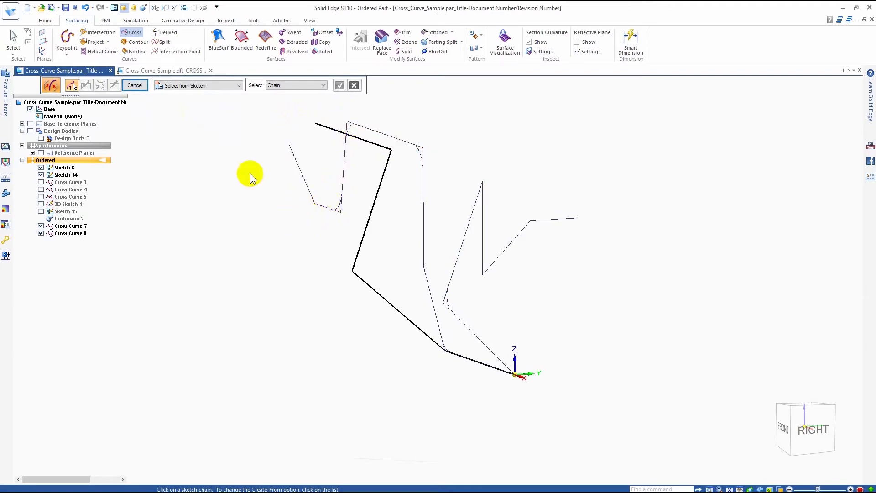
Create a cross curve from Sketch 8's second upright line and short lower line with Sketch 14's vertical line, using Single selection
left_click(322, 86)
left_click(304, 92)
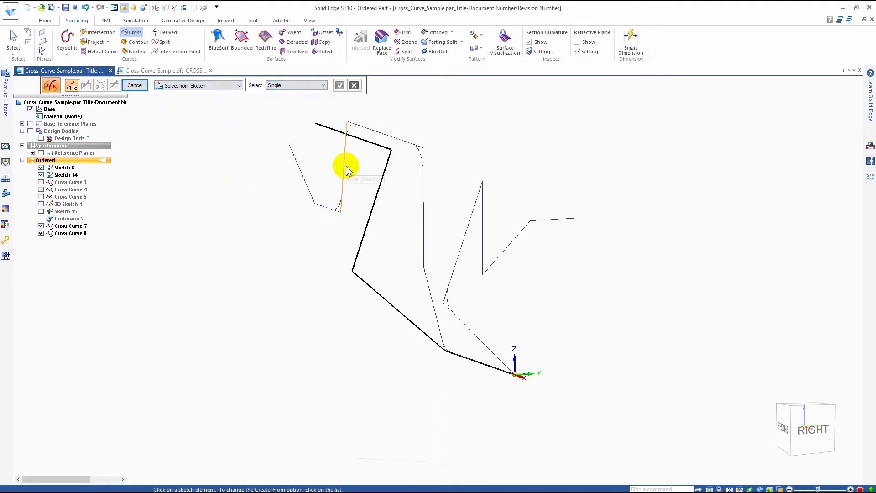
left_click(347, 171)
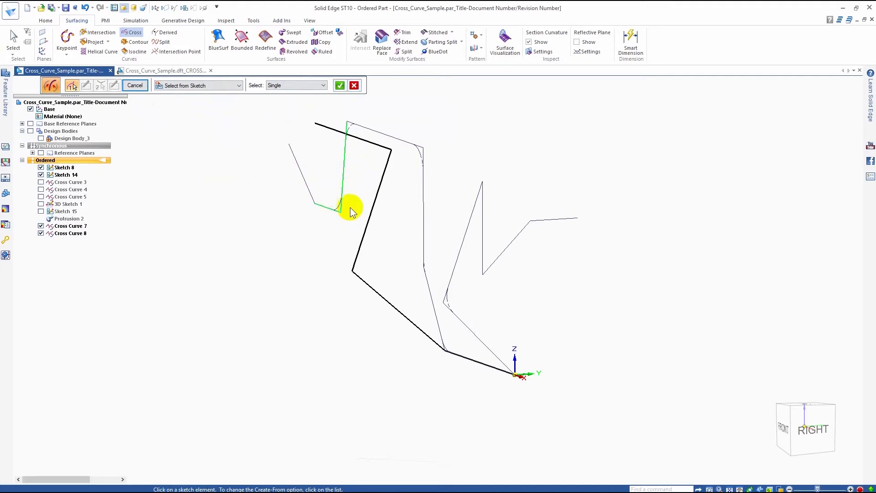
right_click(433, 121)
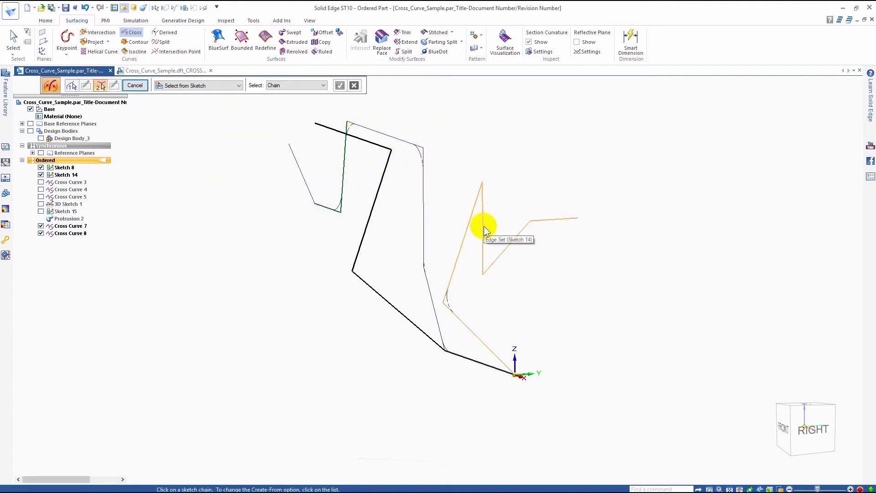
key("s")
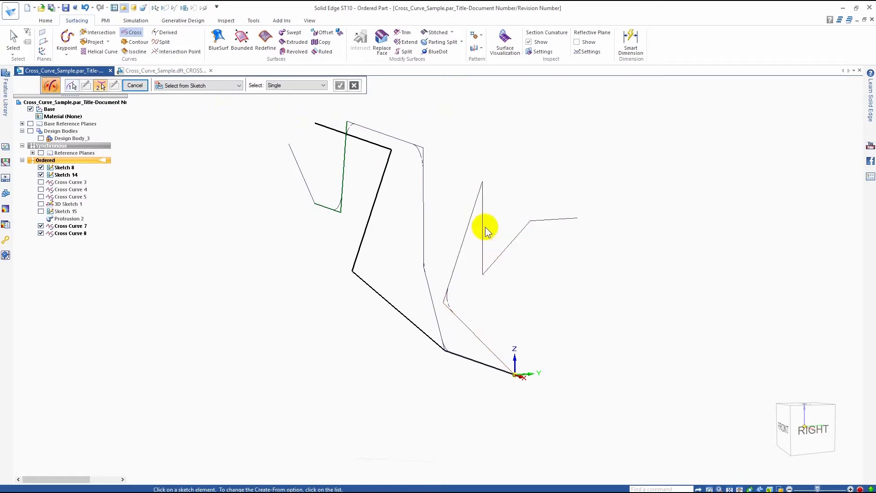
left_click(483, 226)
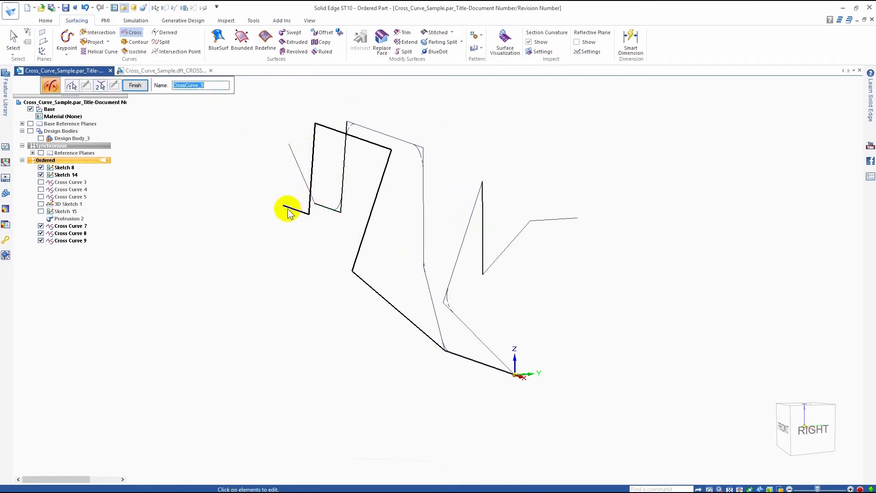
left_click(137, 87)
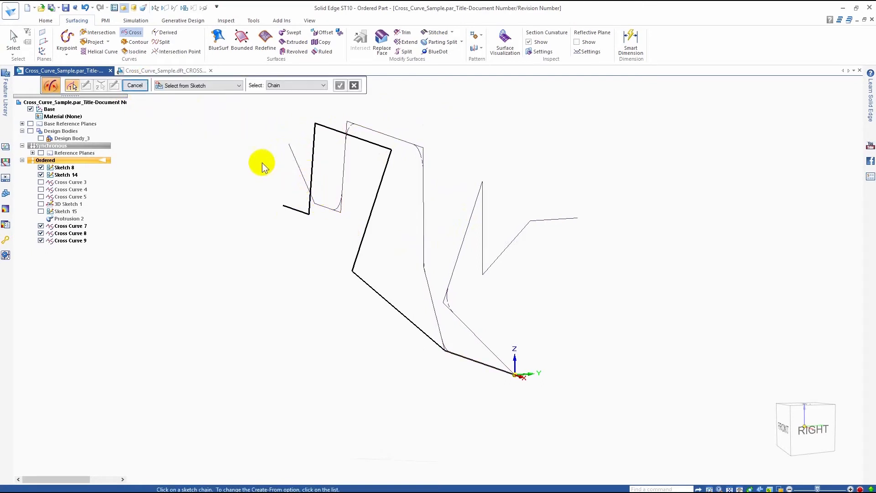
Create a cross curve from Sketch 8's sloped end line and Sketch 14's last sloped and end lines, using Single selection
left_click(300, 166)
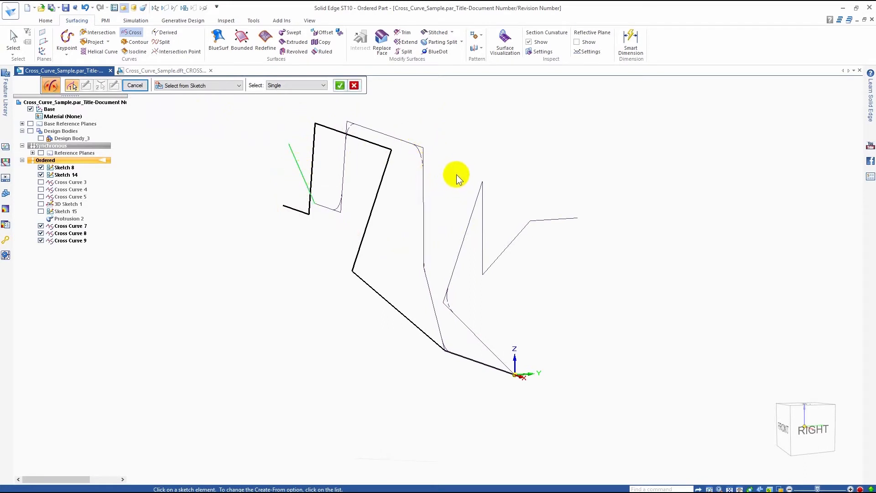
left_click(499, 191)
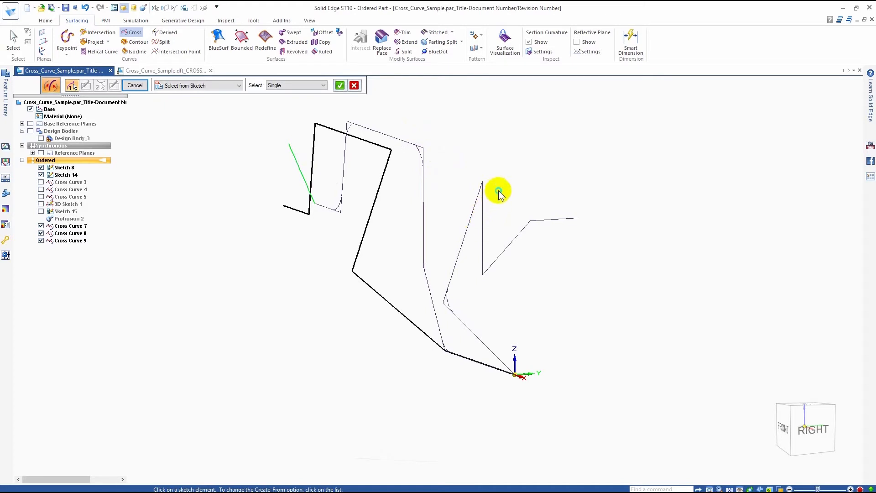
left_click(511, 246)
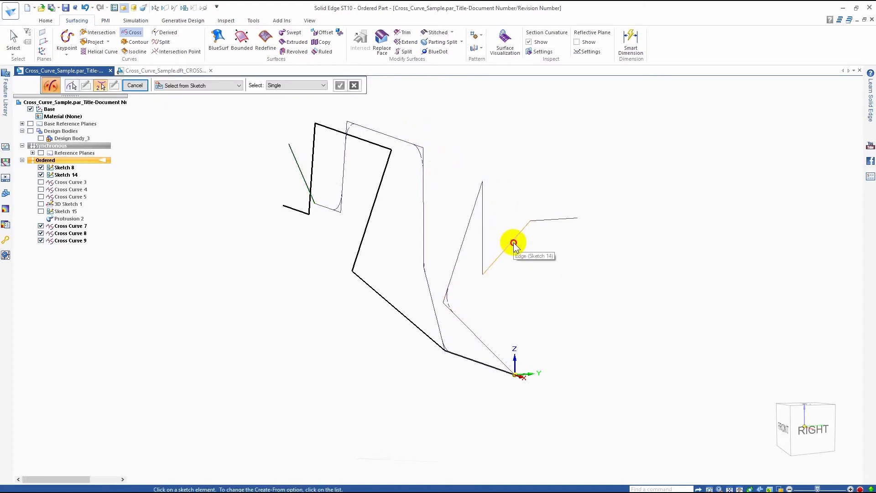
left_click(551, 223)
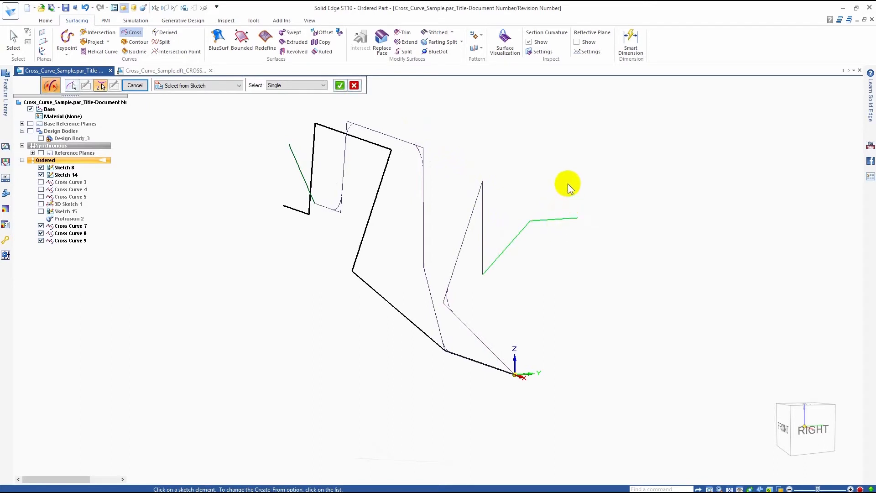
right_click(566, 183)
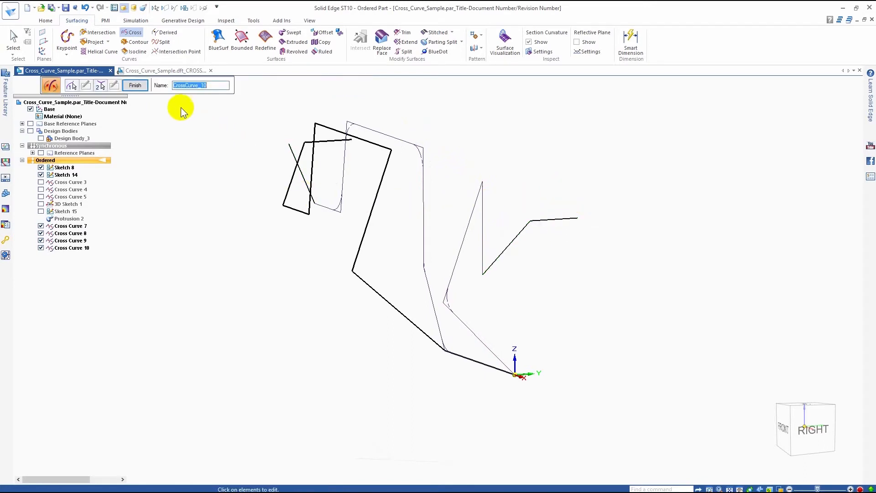
left_click(135, 85)
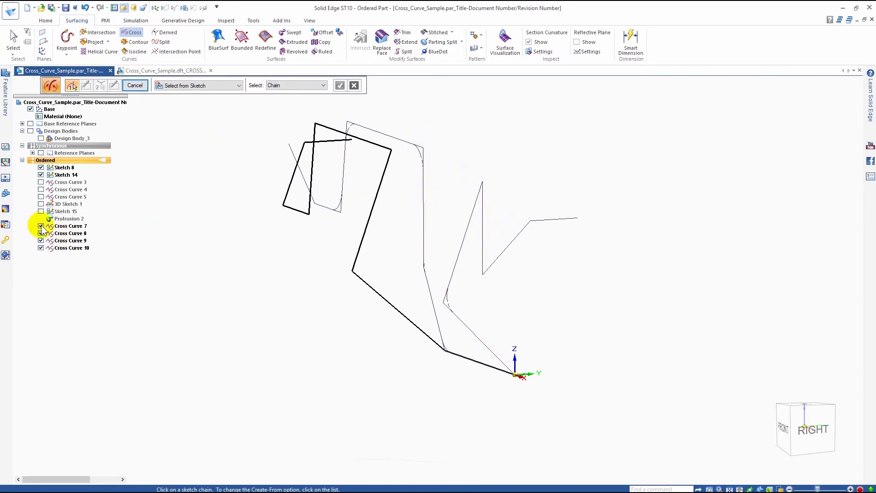
Hide Sketch 8 and Sketch 14 and inspect the path formed by the cross curves in 3D
left_click(40, 174)
left_click(40, 167)
middle_click_drag(294, 234, 330, 261)
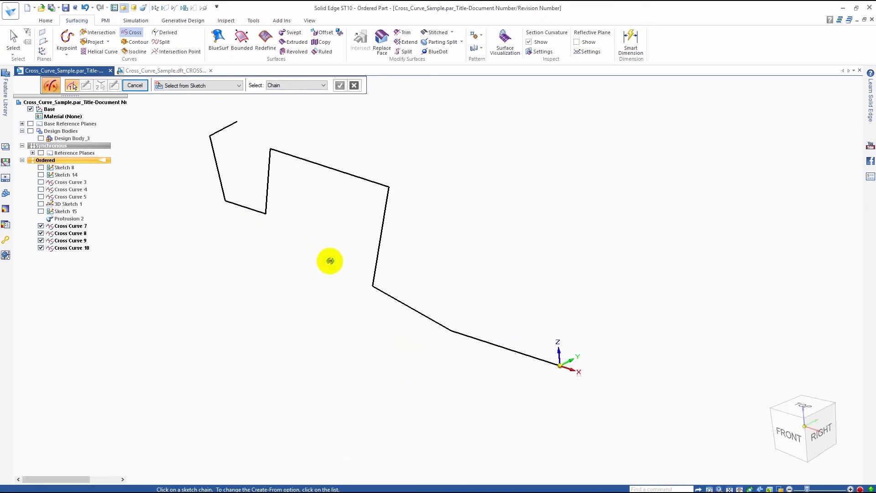
scroll(330, 259, "down", 1)
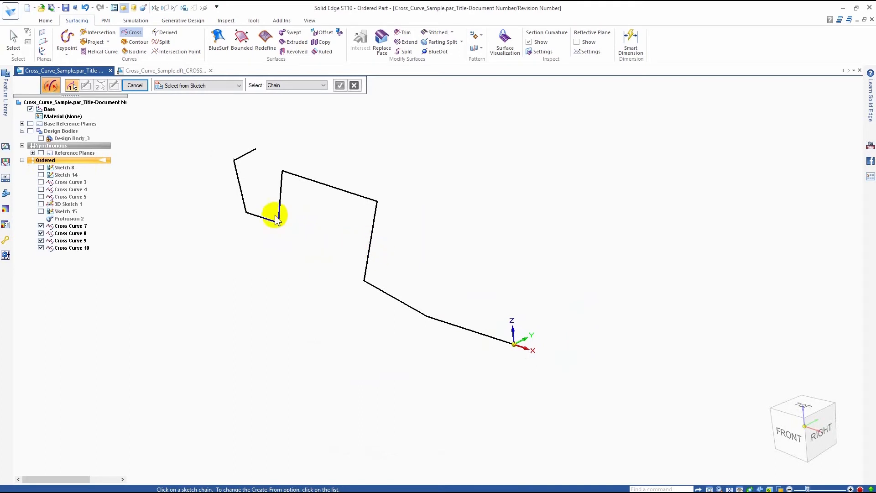
Leave the Cross Curve command and start a new 3D sketch
left_click(137, 85)
left_click(237, 162)
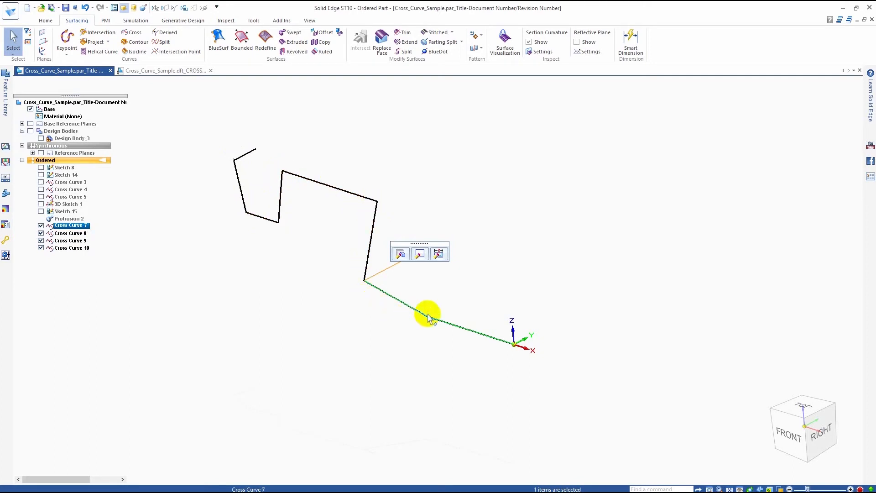
left_click(46, 21)
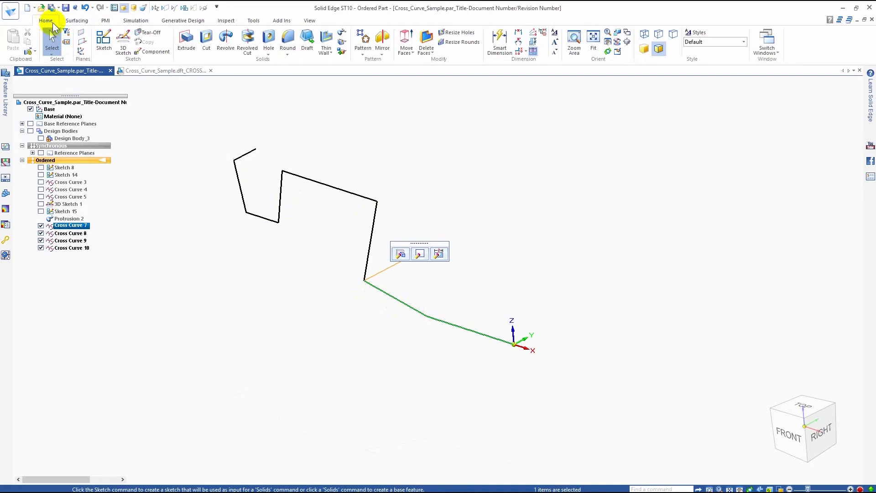
left_click(123, 41)
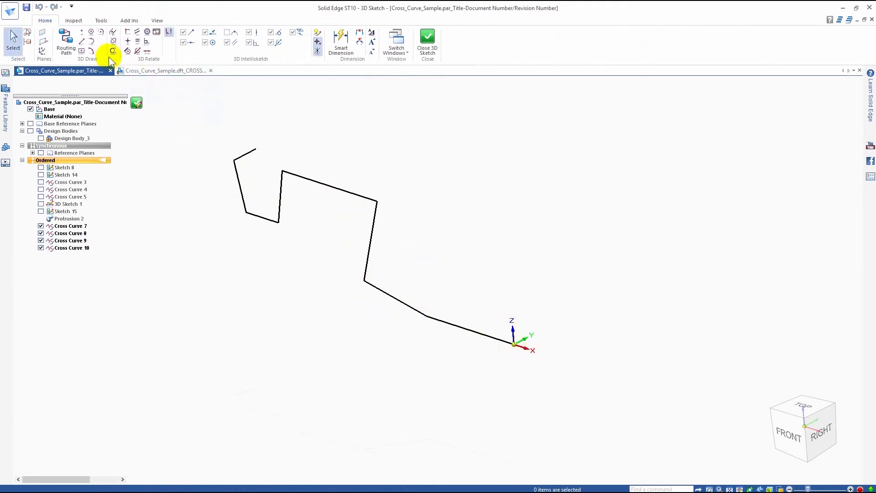
Draw connected 3D lines over the cross curves, from the origin through every corner to the path's free end
left_click(81, 41)
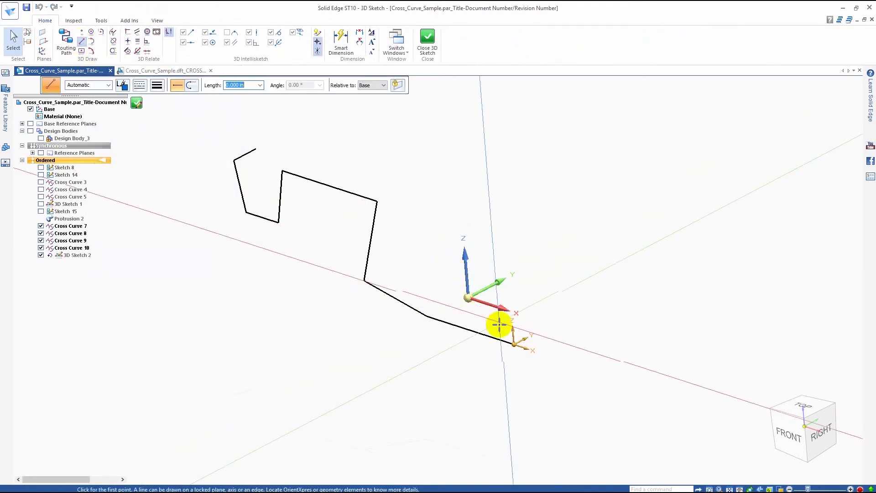
left_click(515, 344)
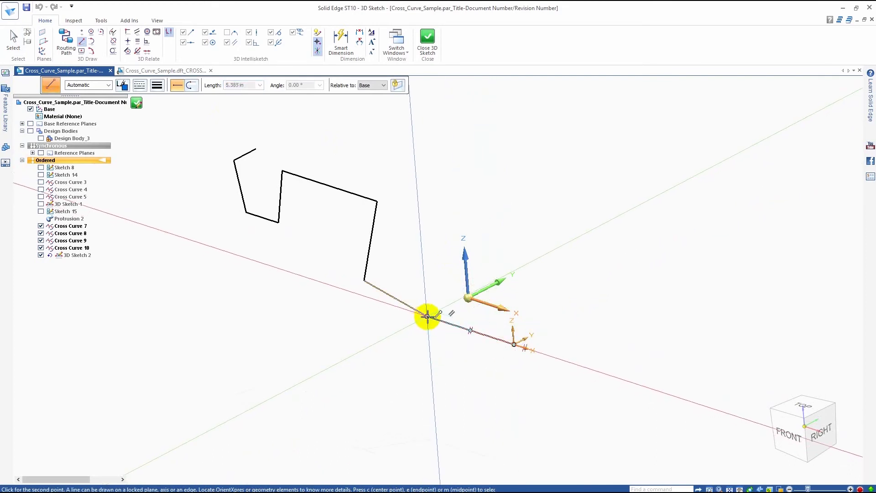
left_click(427, 316)
left_click(365, 281)
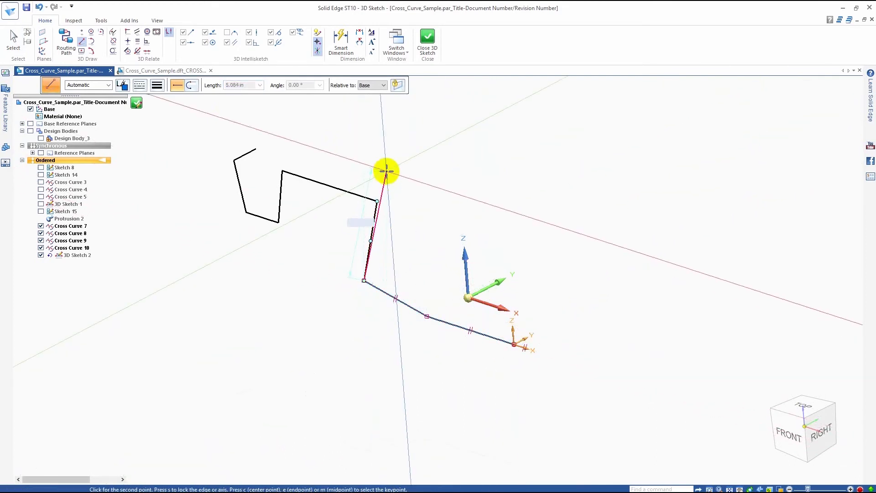
left_click(377, 201)
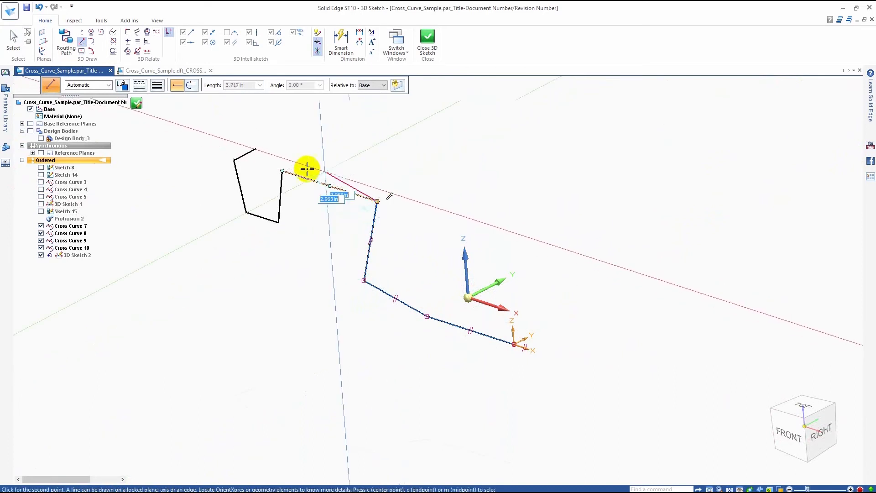
left_click(283, 171)
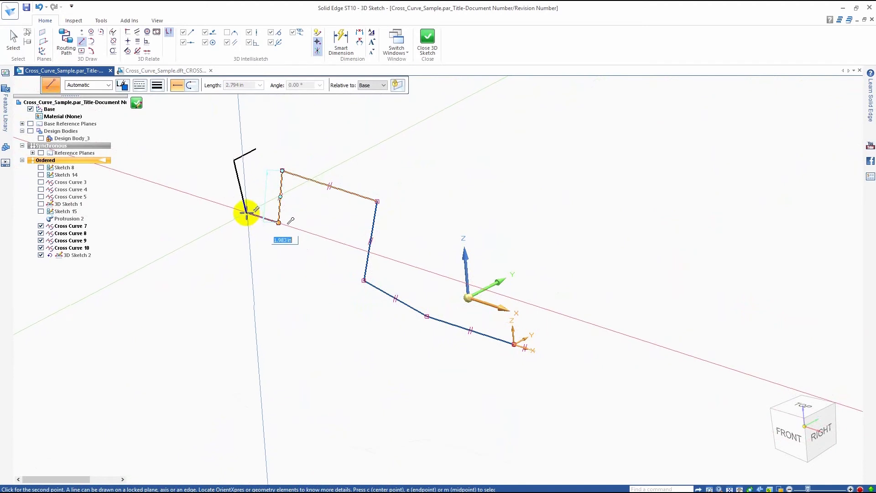
left_click(246, 212)
left_click(234, 160)
left_click(256, 148)
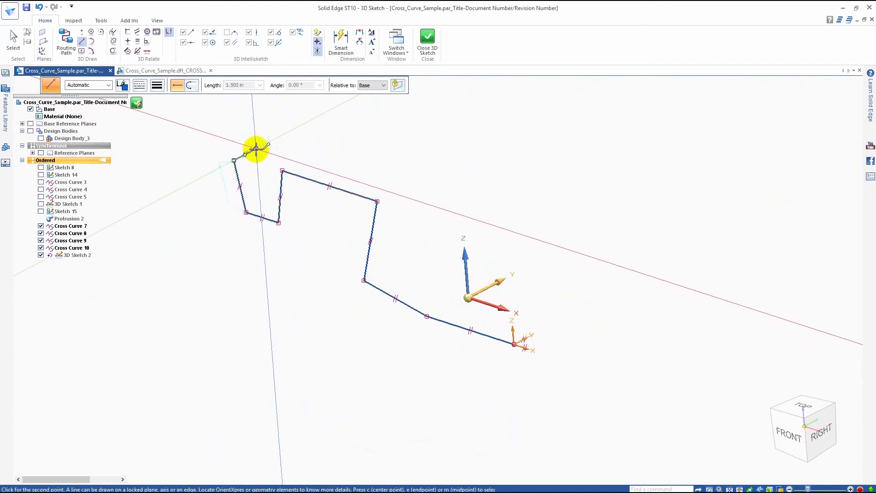
right_click(314, 150)
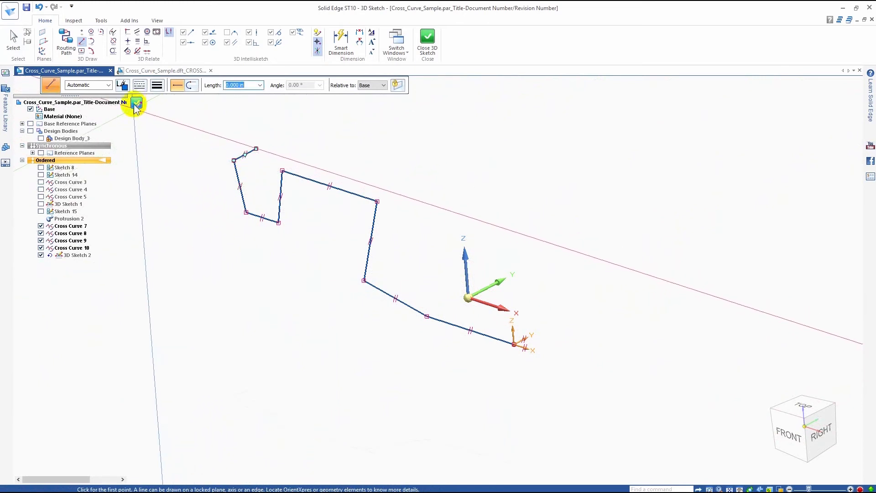
Fillet the first two corners of the 3D line path from the origin with a 0.75 in radius
left_click(103, 32)
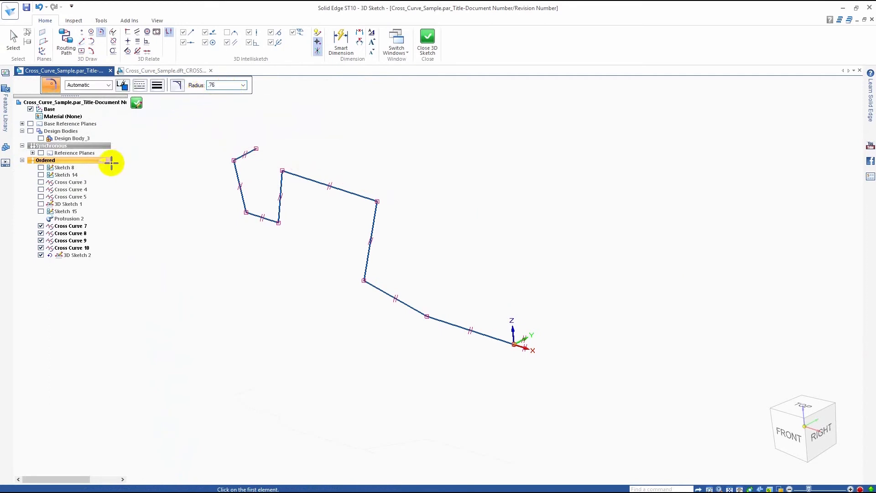
key("Return")
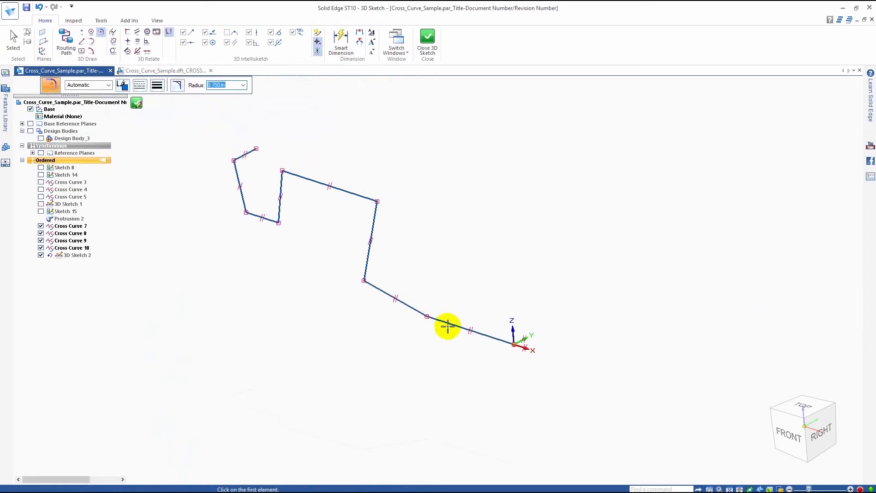
left_click(450, 323)
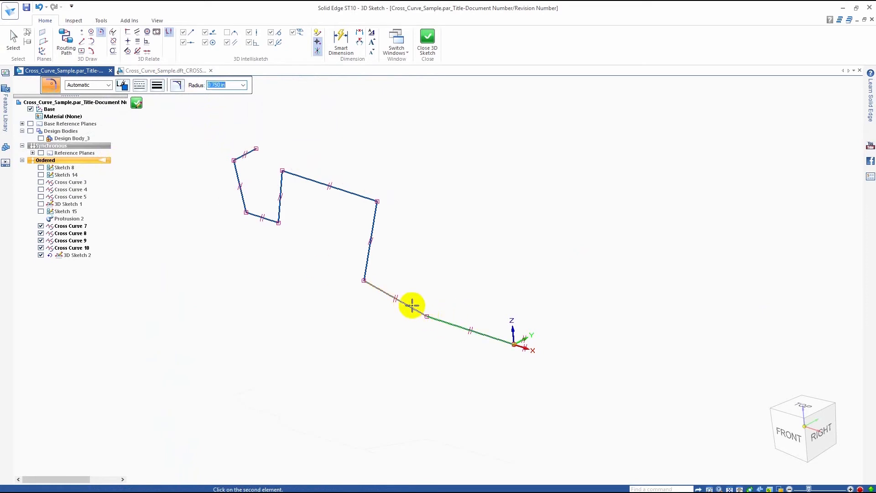
left_click(410, 307)
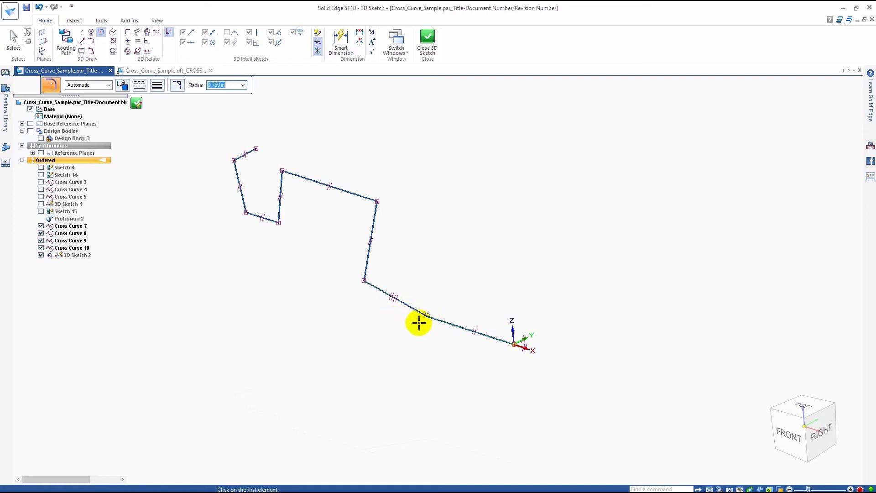
mouse_move(415, 317)
middle_mouse_down()
mouse_move(446, 305)
mouse_move(530, 302)
mouse_move(519, 306)
mouse_move(548, 323)
mouse_move(535, 199)
mouse_move(528, 233)
mouse_move(494, 270)
mouse_move(459, 282)
middle_mouse_up()
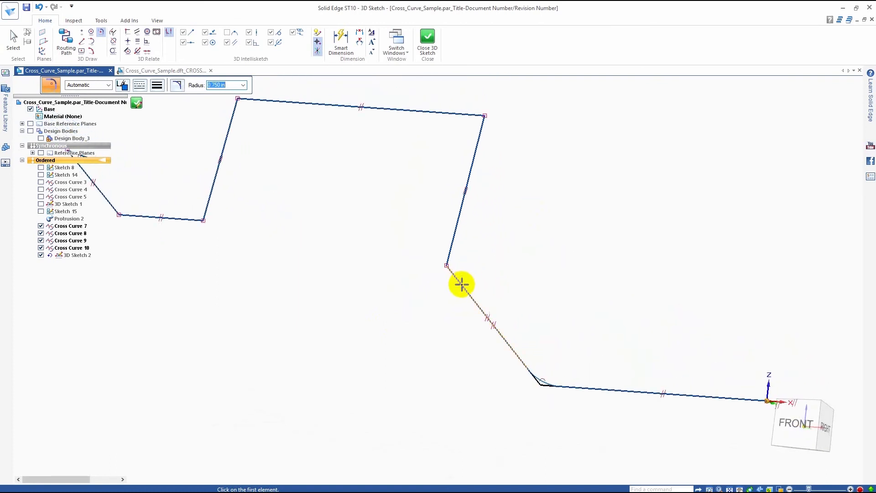
left_click(462, 285)
left_click(454, 234)
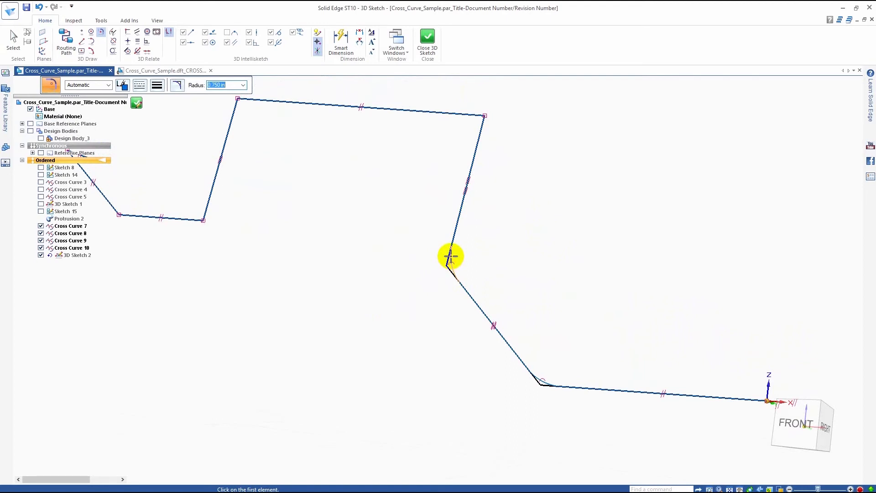
Fillet the corners at both ends of the long upper line with a 0.75 in radius
left_click(475, 122)
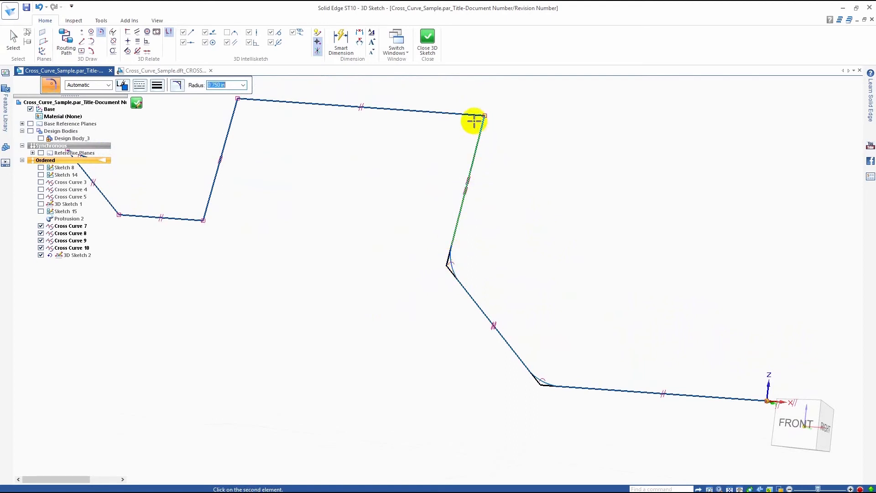
left_click(470, 115)
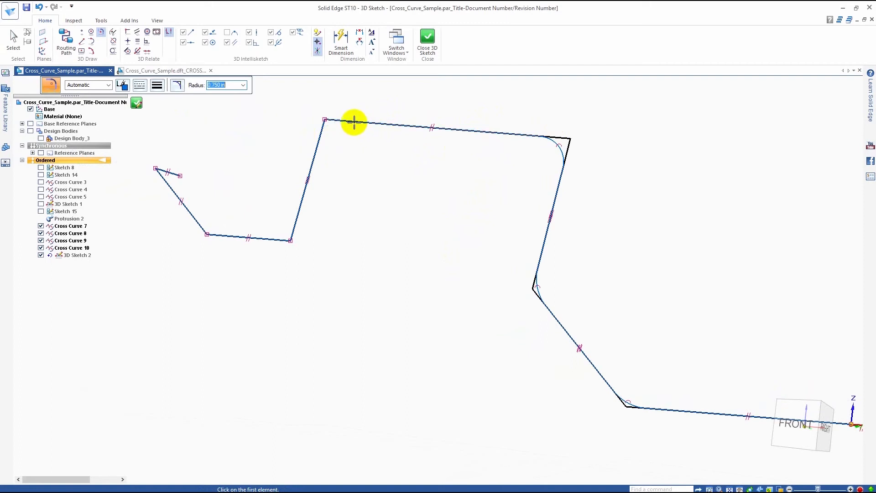
left_click(358, 121)
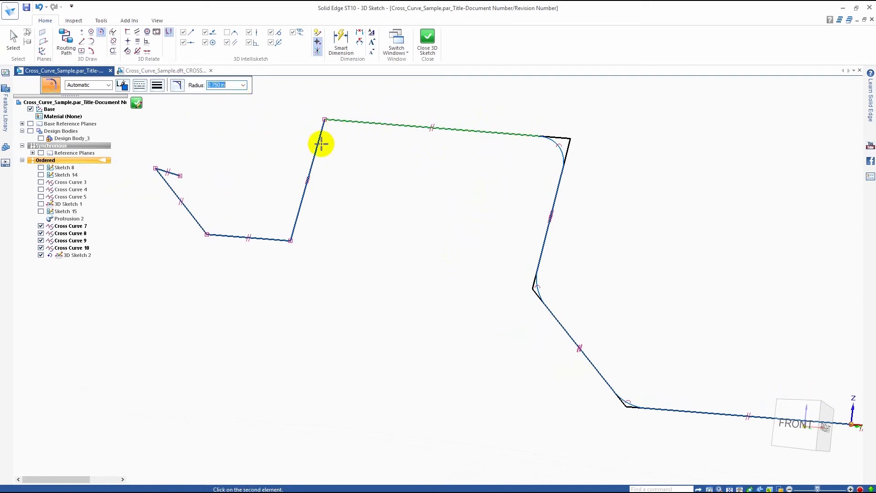
left_click(316, 147)
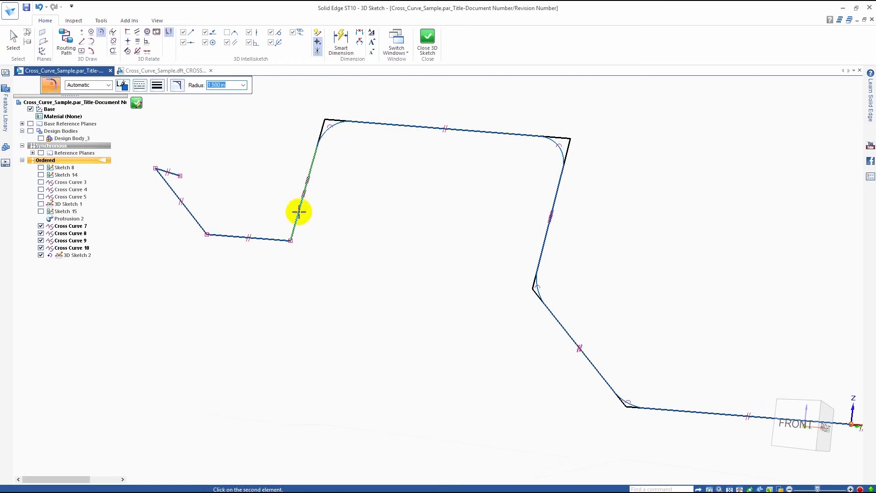
Fillet the three remaining corners toward the path's free end with radii of 1.5, 0.75 and 1.5 in, in that order
left_click(260, 238)
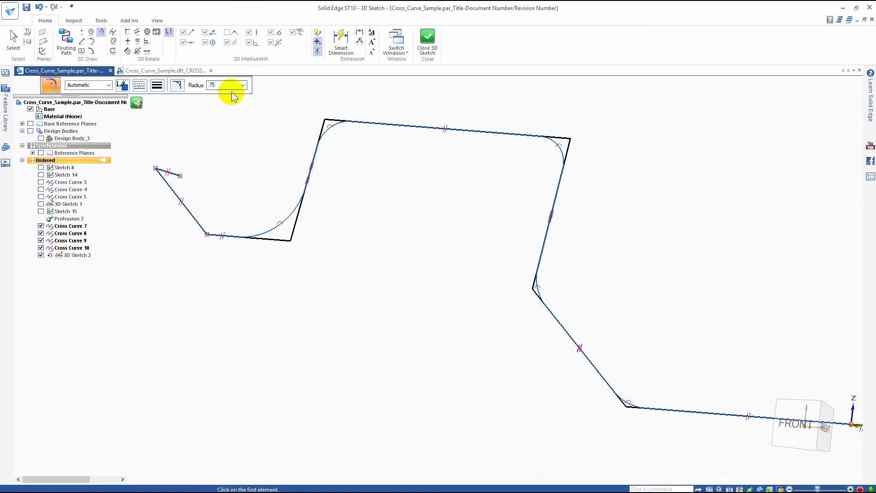
left_click(222, 233)
left_click(197, 222)
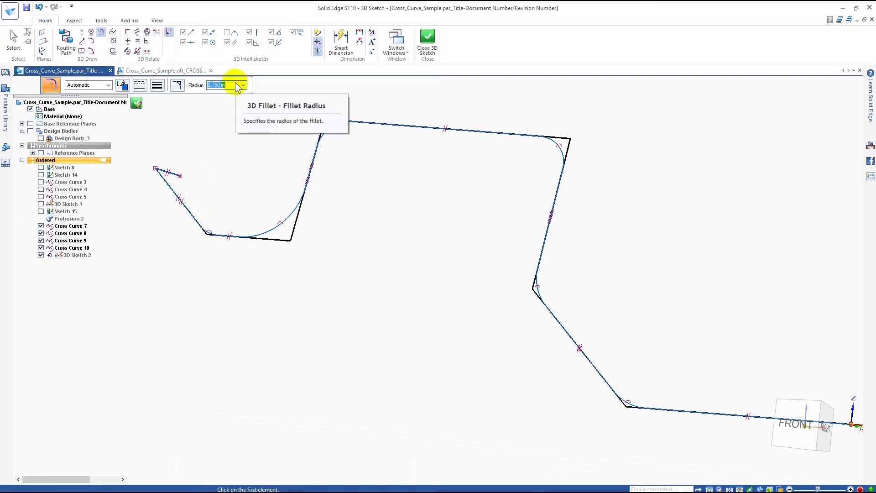
type("1.5")
left_click(171, 178)
left_click(168, 173)
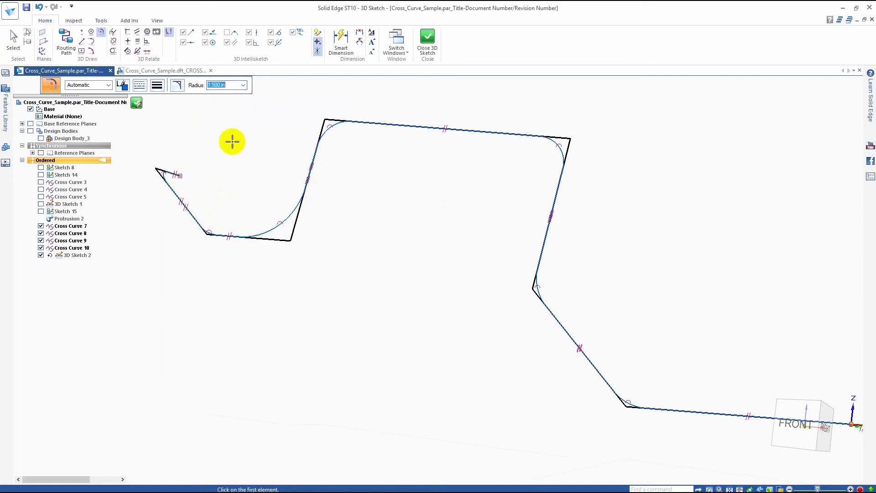
Dimension the fillet where the long upper line meets the second upright, and set its radius to 1 in
mouse_move(340, 147)
middle_mouse_down()
mouse_move(325, 166)
mouse_move(273, 178)
middle_mouse_up()
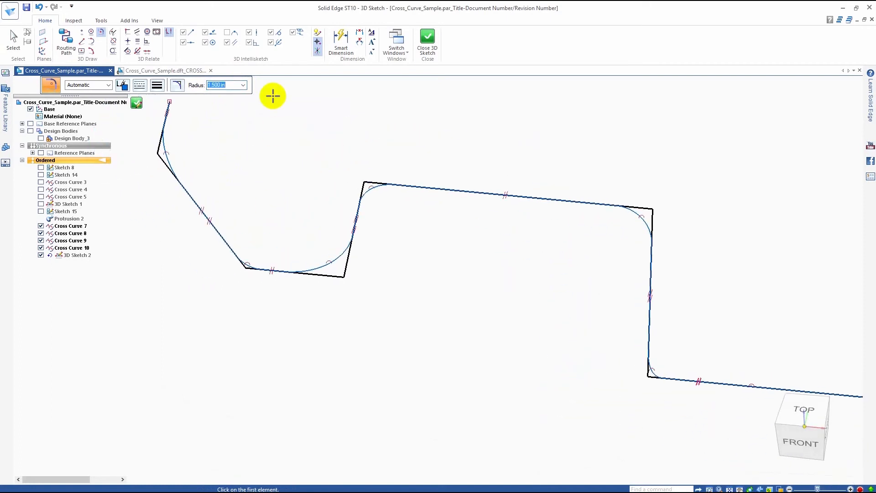
left_click(340, 41)
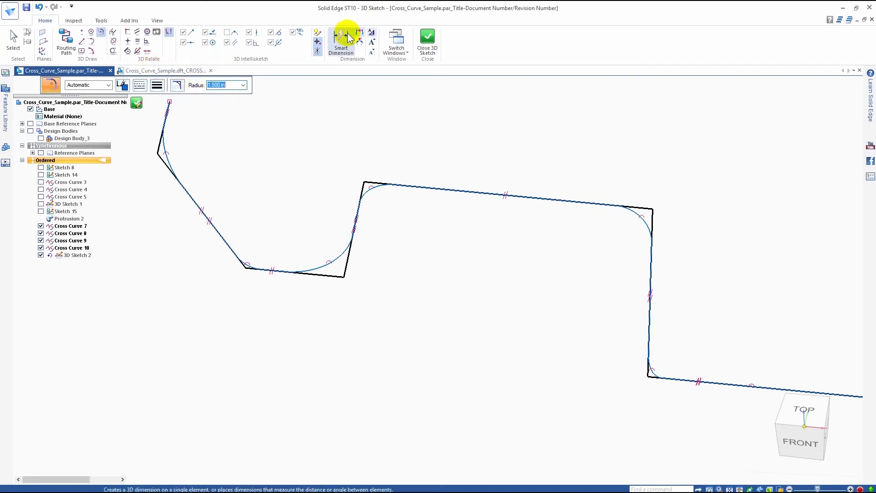
left_click(369, 190)
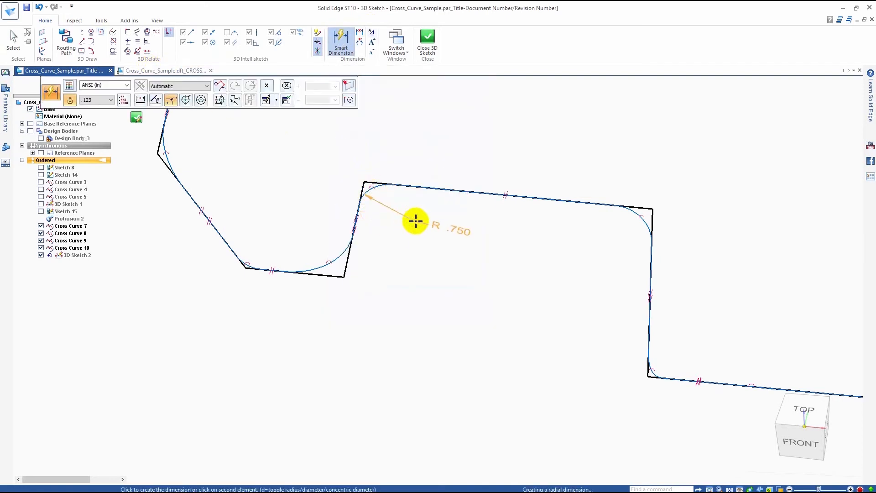
left_click(408, 225)
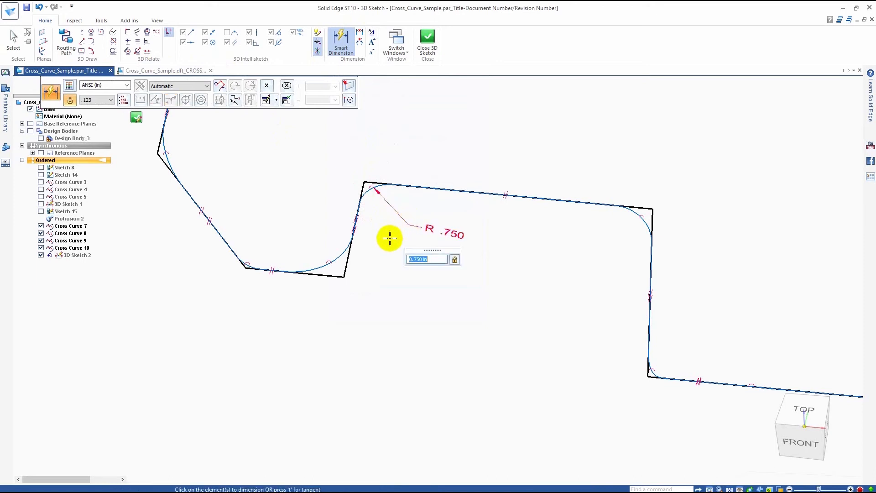
key("Return")
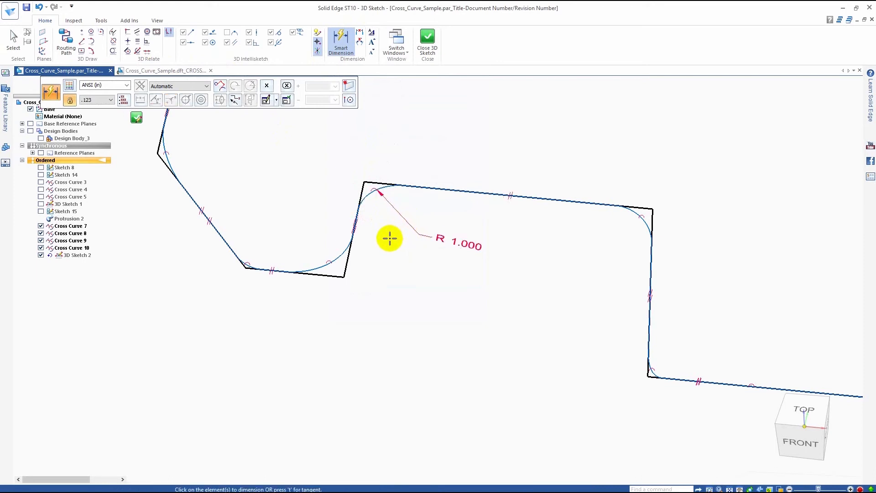
Dimension the fillet between the second upright and the short lower line, and set its radius to 1.25 in
left_click(319, 268)
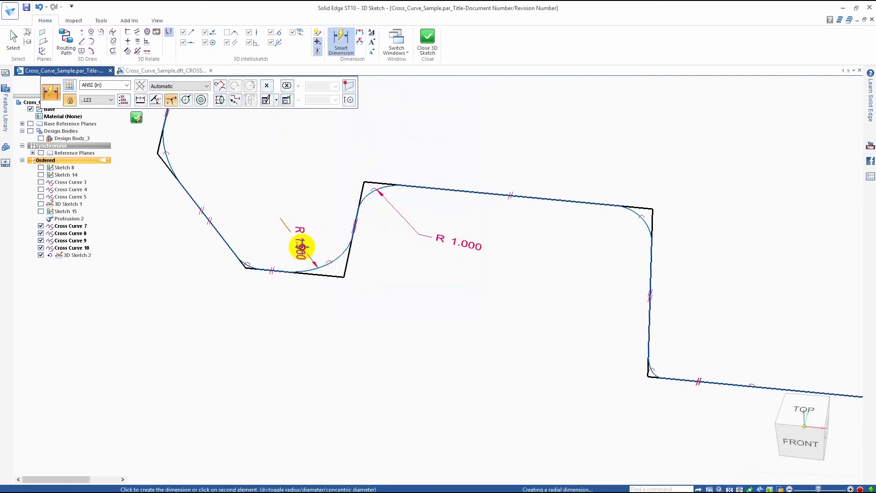
left_click(302, 247)
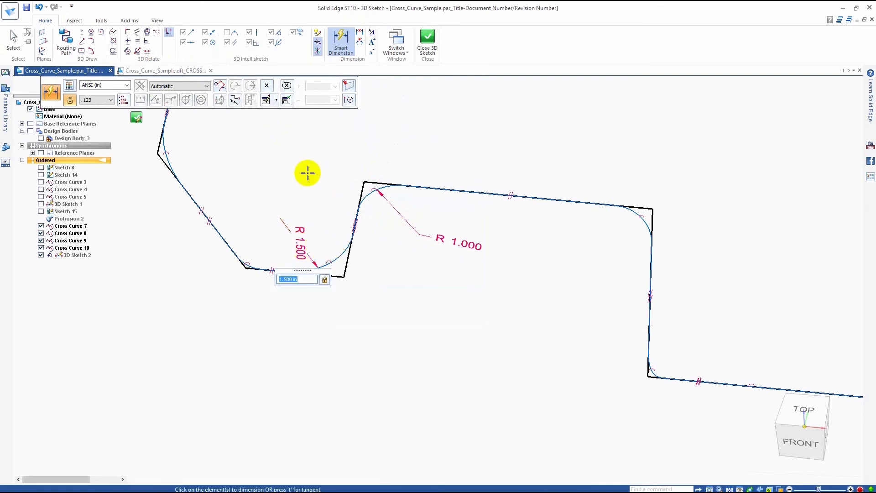
type("1.25")
key("Return")
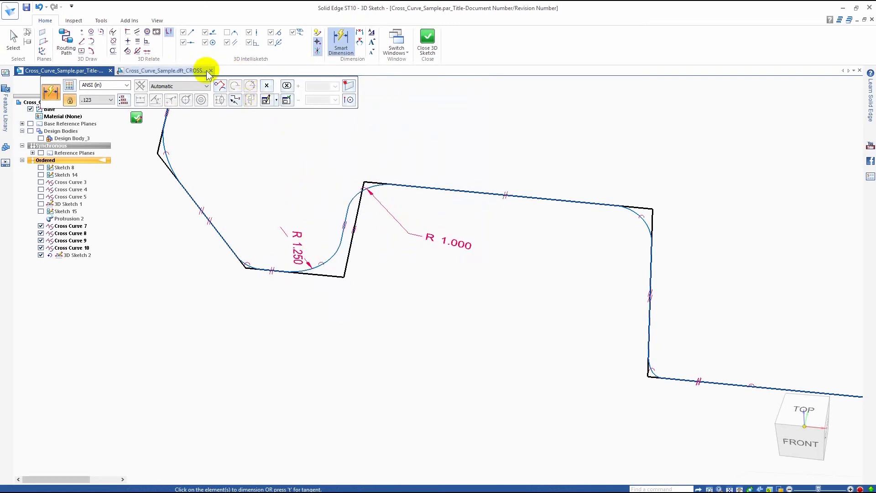
Make the sketch lines from the path's free end through the second upright collinear with their matching cross curve segments
left_click(148, 51)
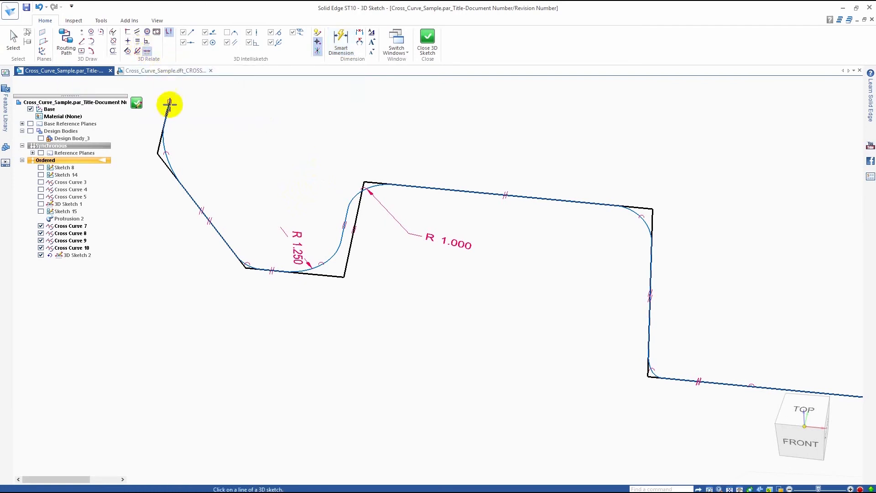
left_click(192, 201)
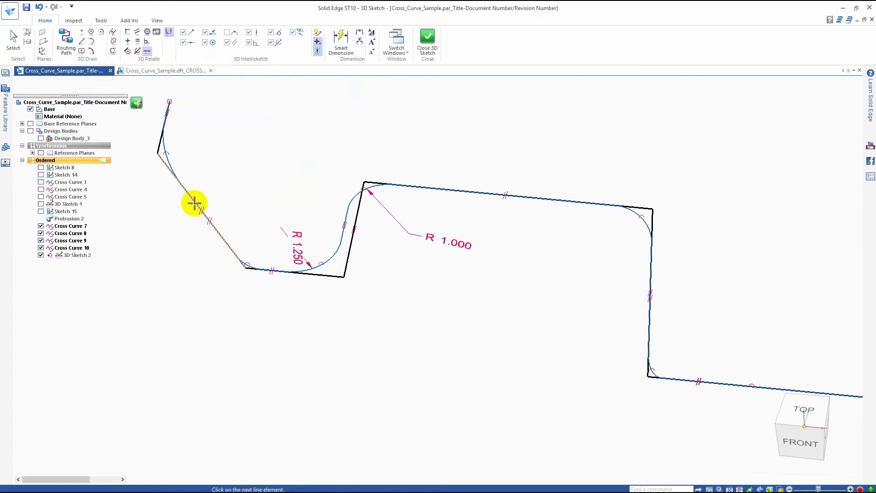
left_click(167, 137)
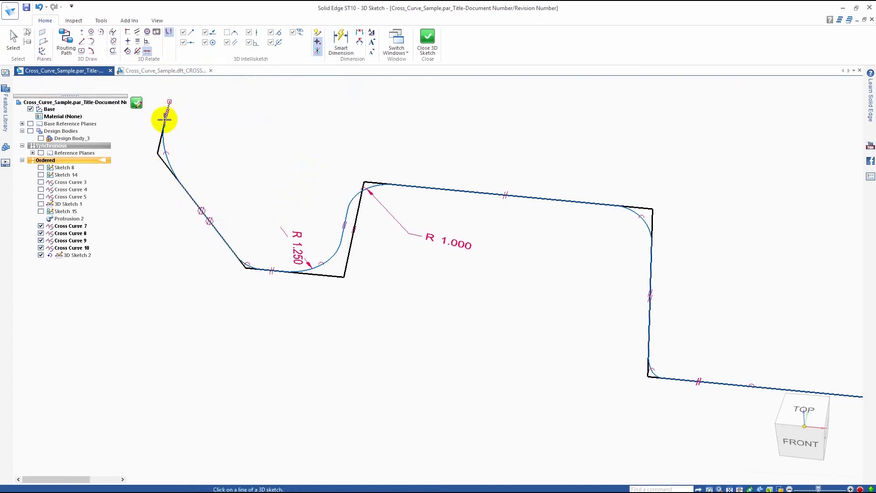
left_click(167, 116)
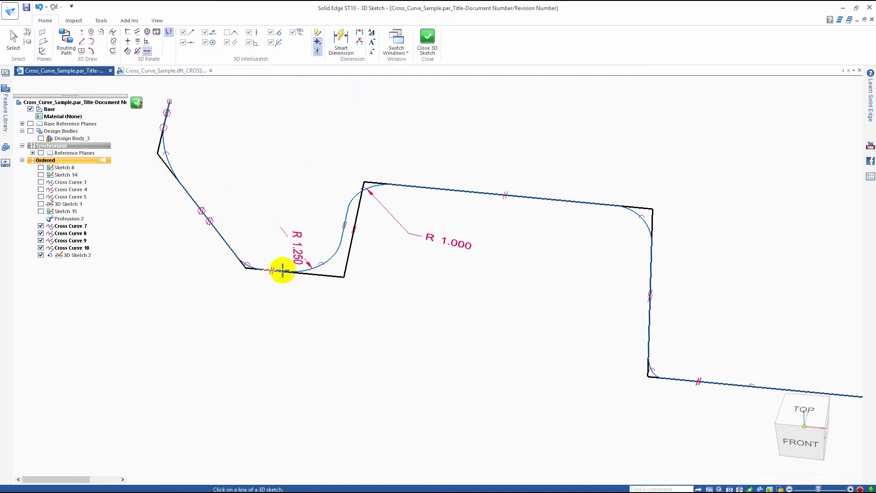
left_click(344, 235)
left_click(360, 221)
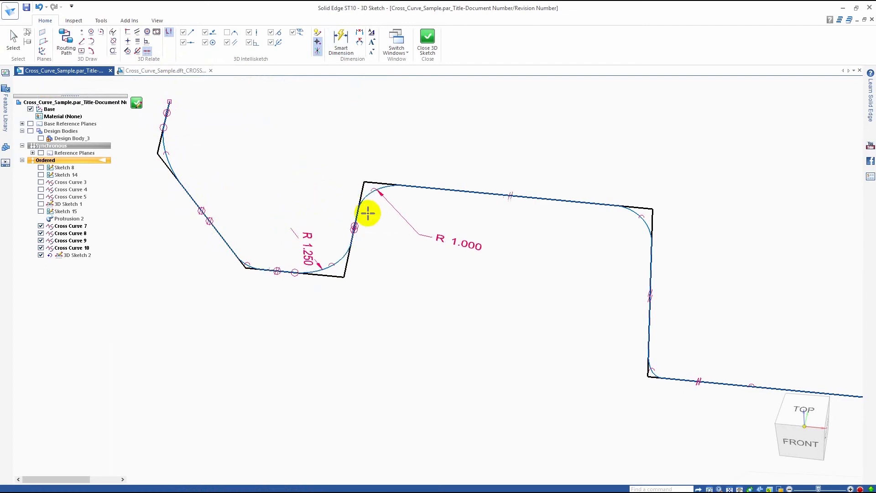
Make the long upper line, the first upright and the long lower line collinear with their matching cross curve segments
left_click(441, 189)
left_click(450, 193)
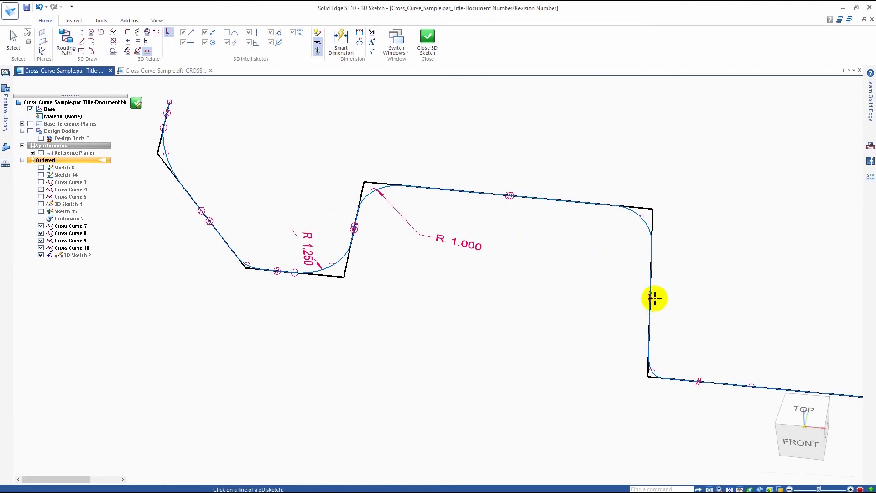
left_click(651, 286)
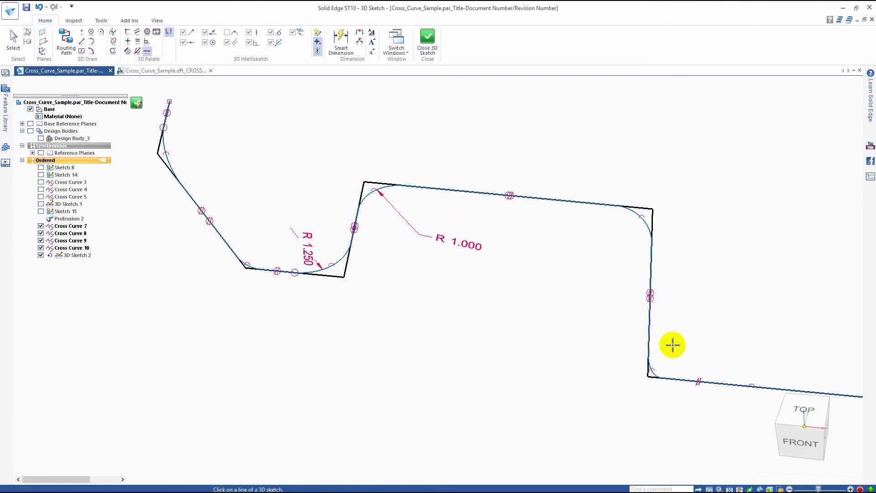
left_click(728, 383)
scroll(437, 334, "down", 3)
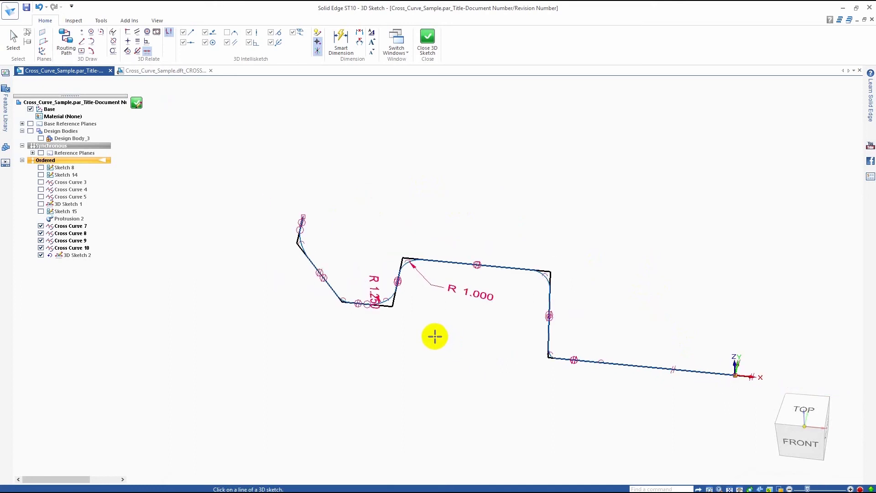
scroll(307, 217, "up", 3)
scroll(256, 192, "down", 3)
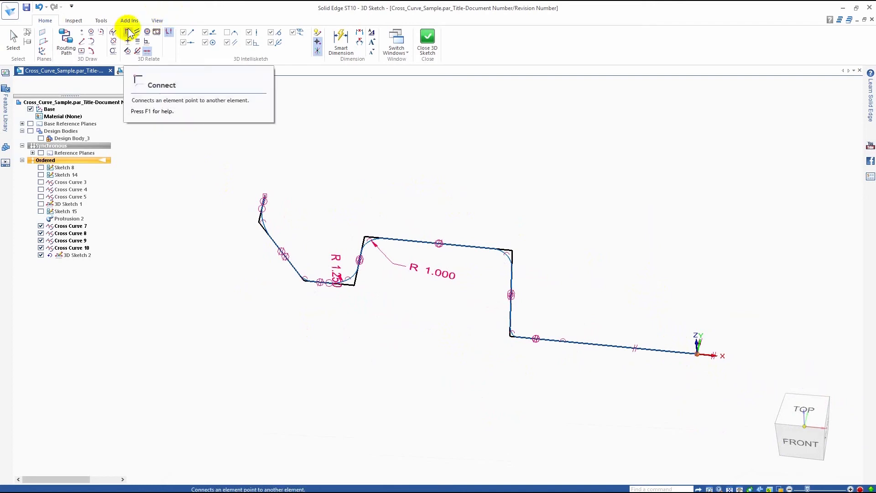
Finish the 3D sketch and hide Cross Curves 7 to 10 so only the filleted path is displayed
left_click(129, 32)
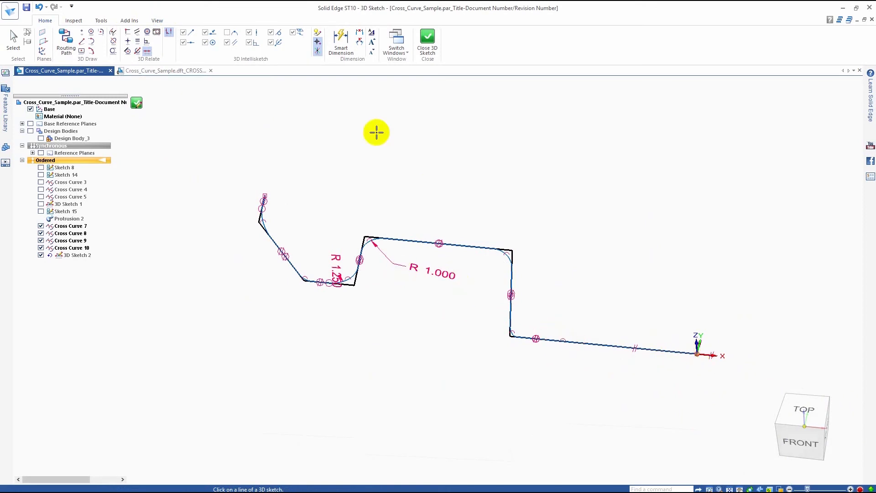
left_click(423, 45)
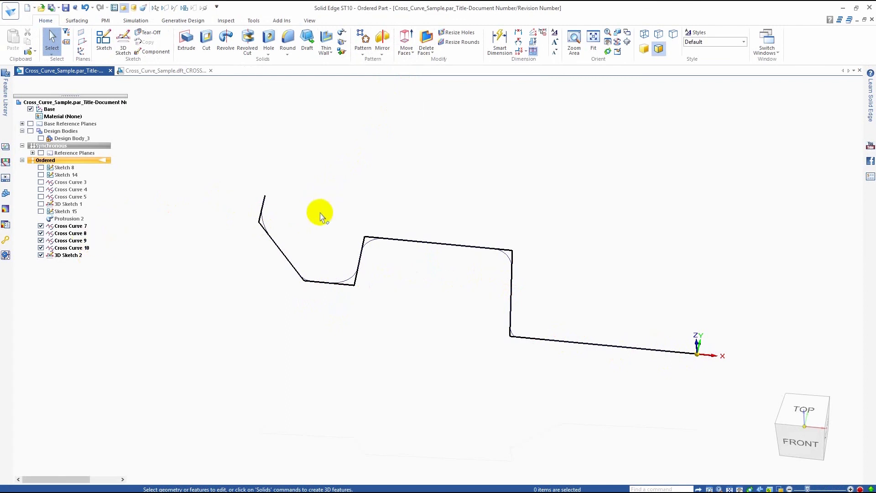
middle_click_drag(434, 219, 343, 188)
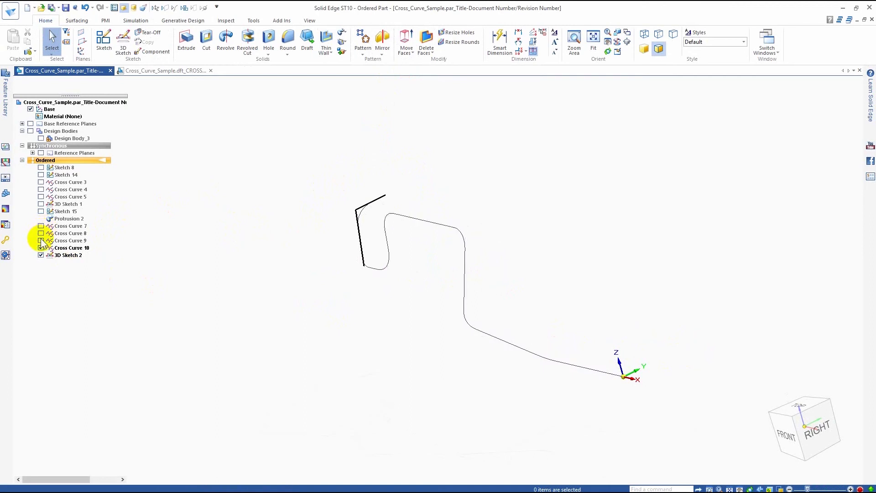
left_click(41, 248)
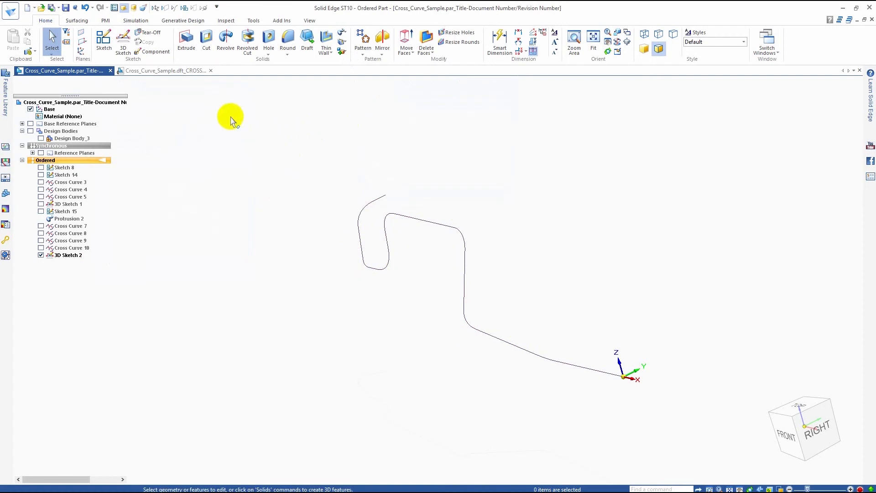
Start a sketch on the YZ (right) plane and draw a 0.375 in diameter circle centred on the path's end at the origin
left_click(103, 42)
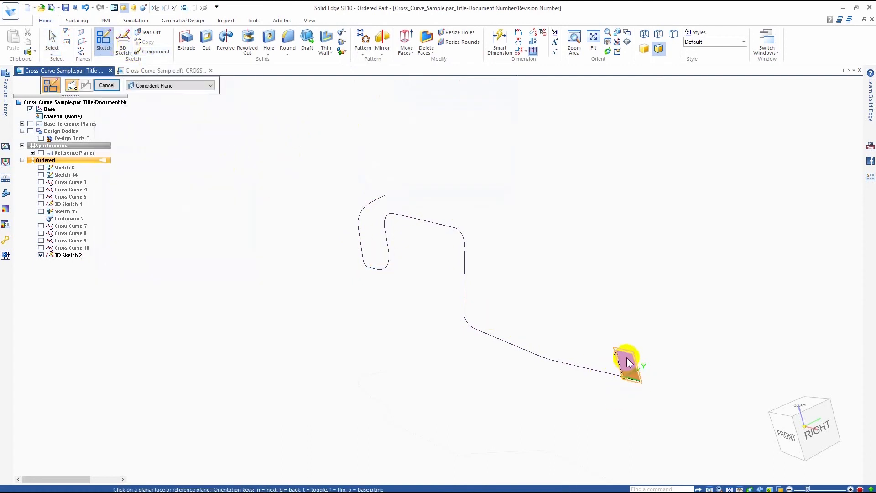
left_click(638, 351)
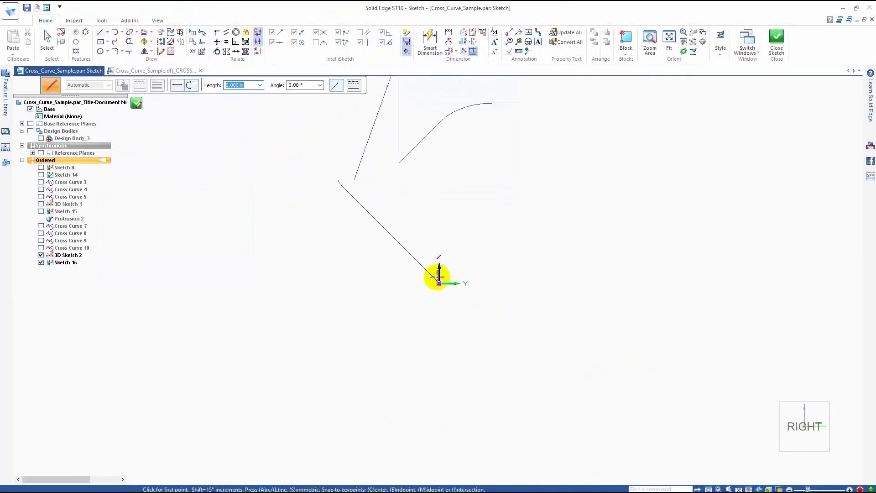
left_click(438, 283)
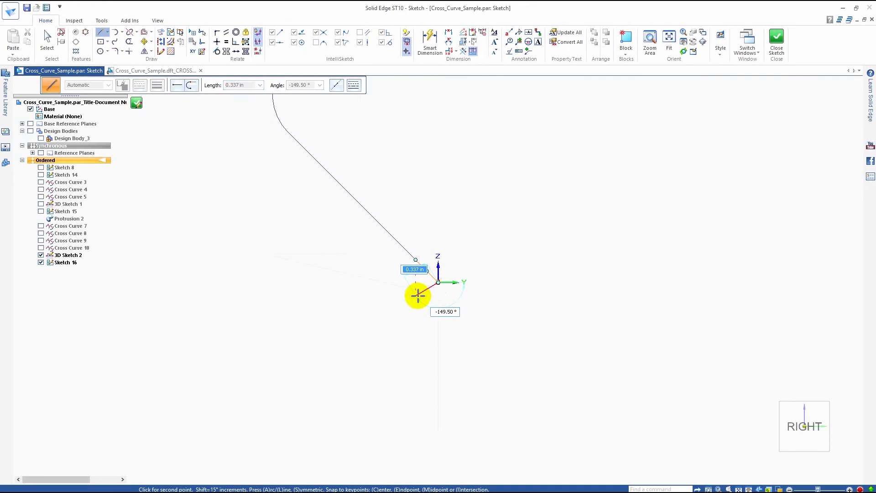
left_click(102, 51)
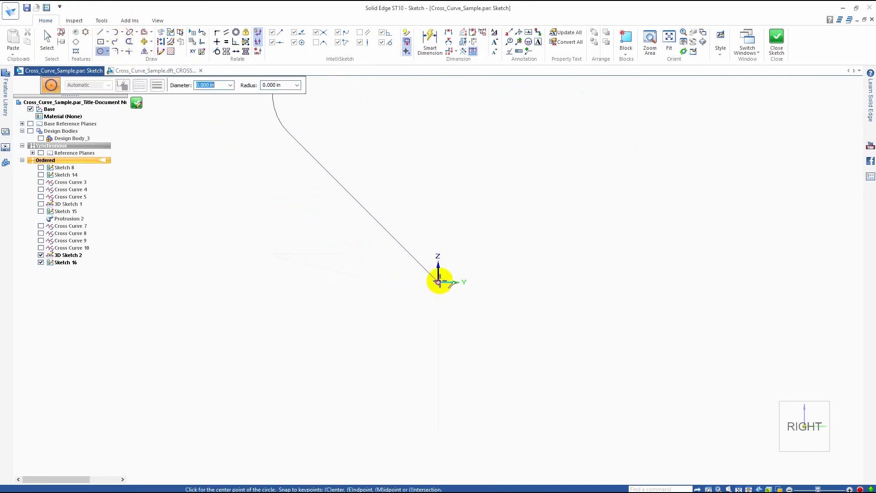
left_click(438, 282)
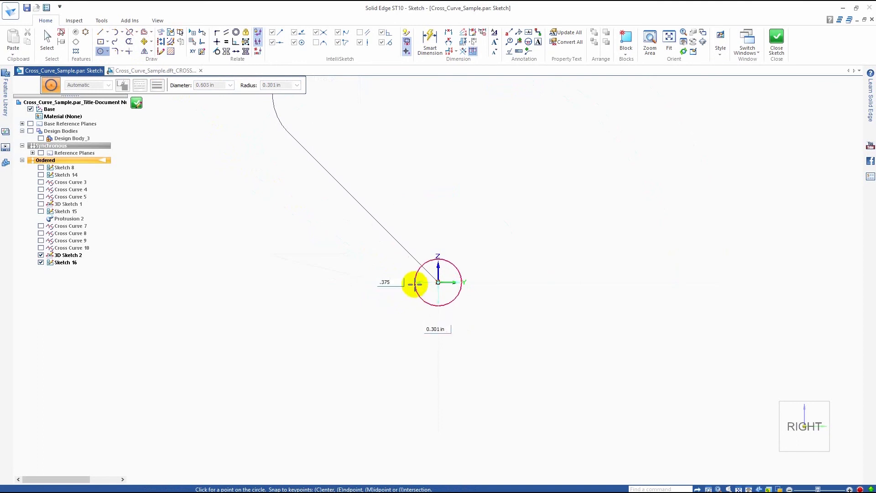
key("Return")
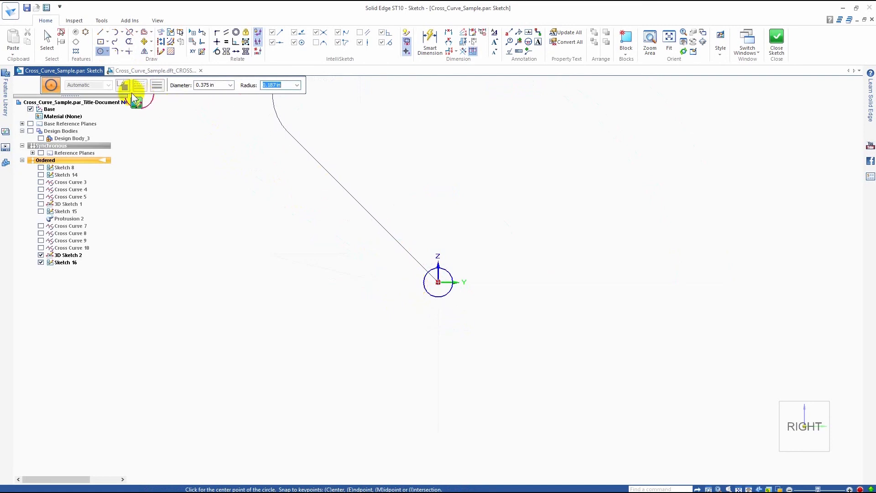
Dimension the circle's diameter and finish the profile sketch
left_click(432, 41)
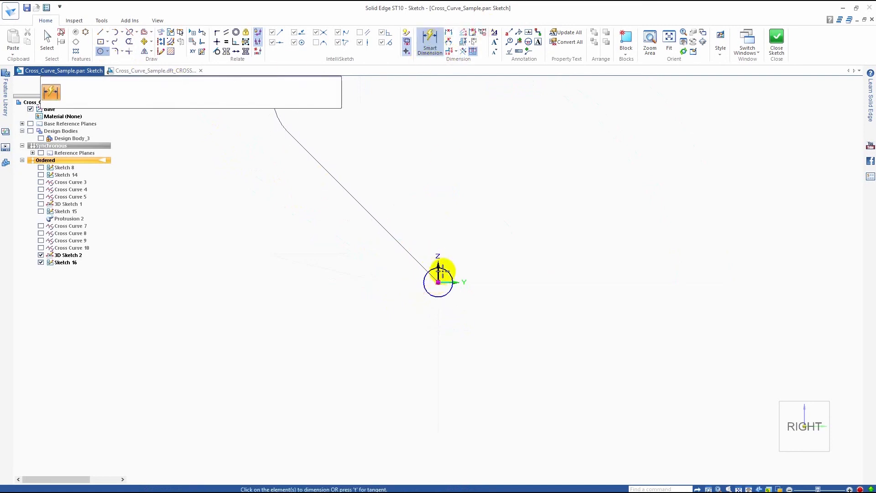
left_click(443, 269)
left_click(464, 257)
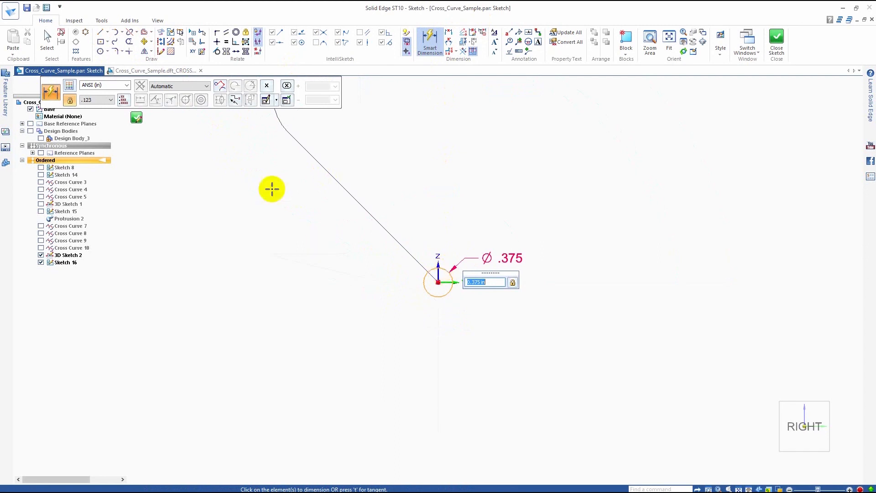
left_click(777, 42)
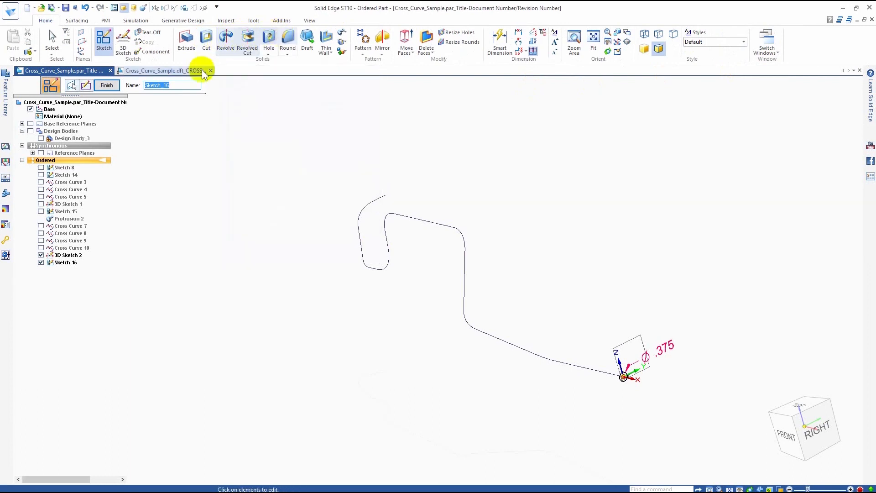
left_click(105, 89)
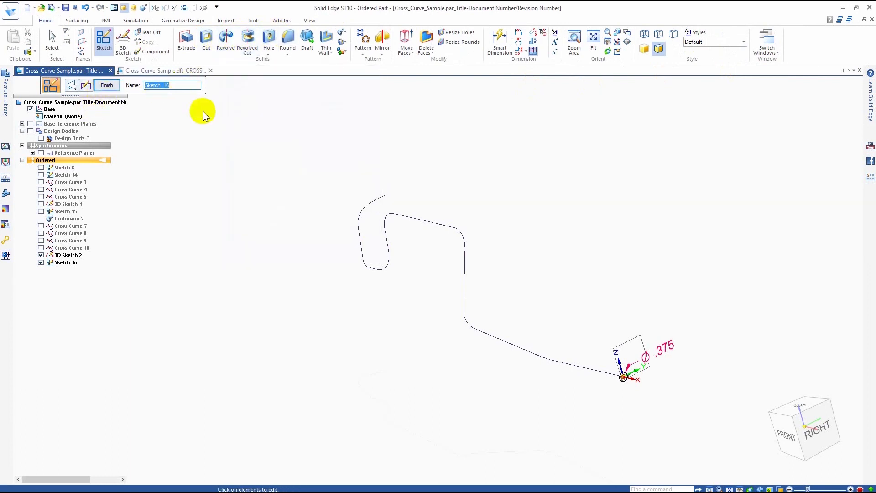
Try to sweep the circle along the 3D sketch path with the single path and cross section type
left_click(344, 37)
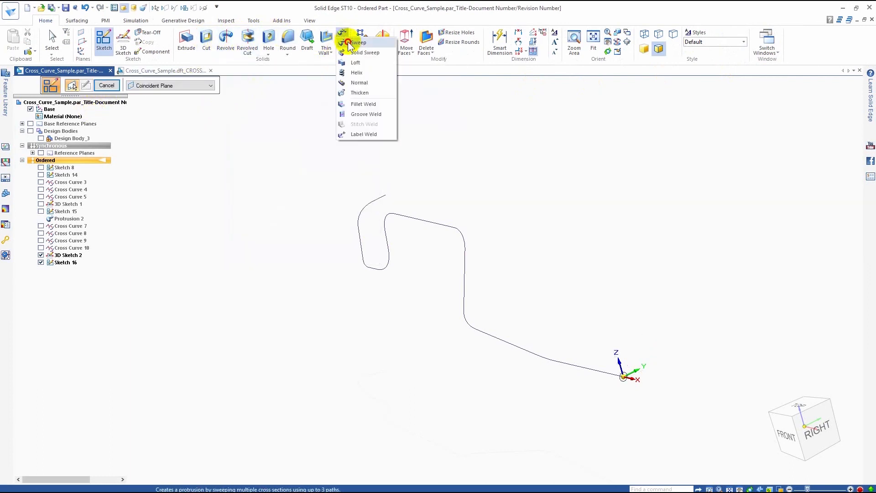
left_click(359, 51)
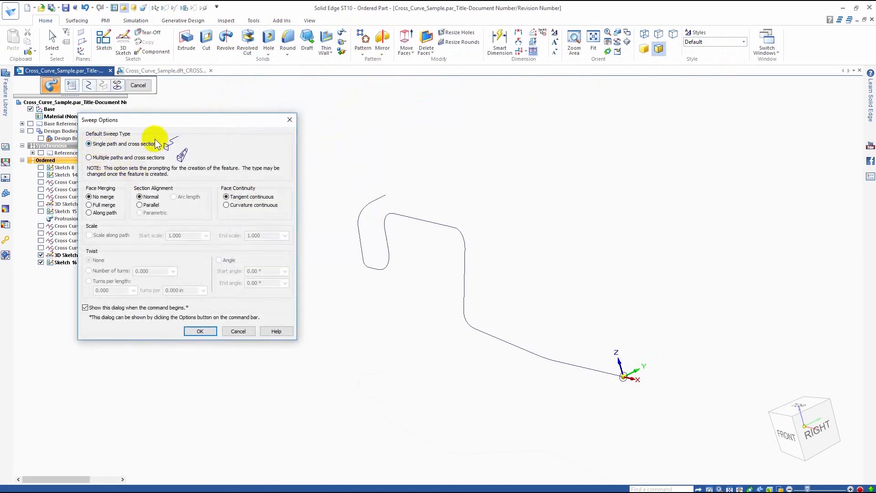
left_click(201, 331)
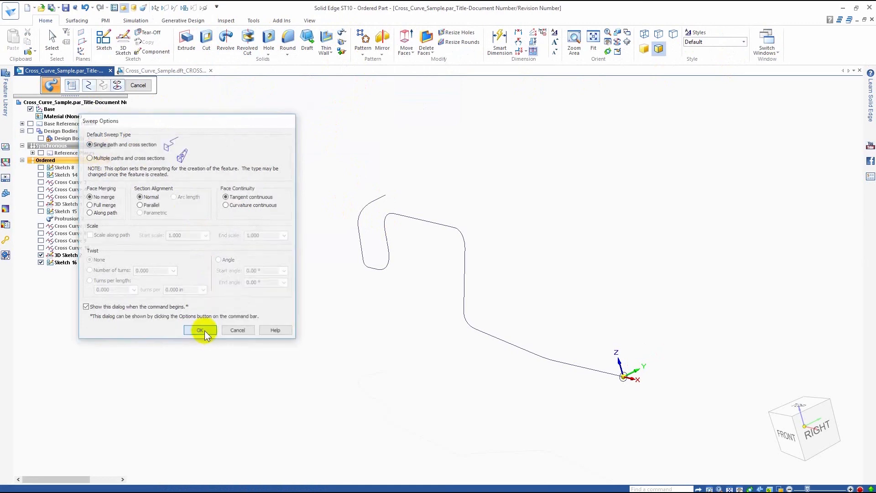
left_click(503, 344)
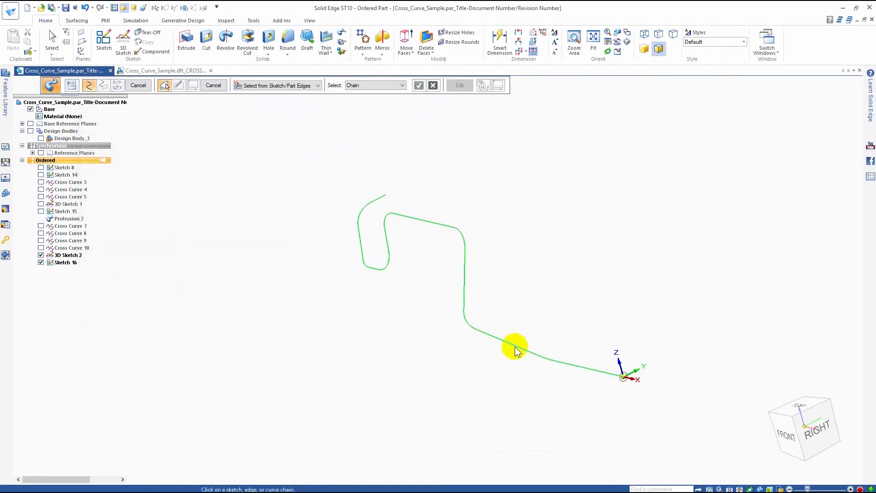
right_click(598, 239)
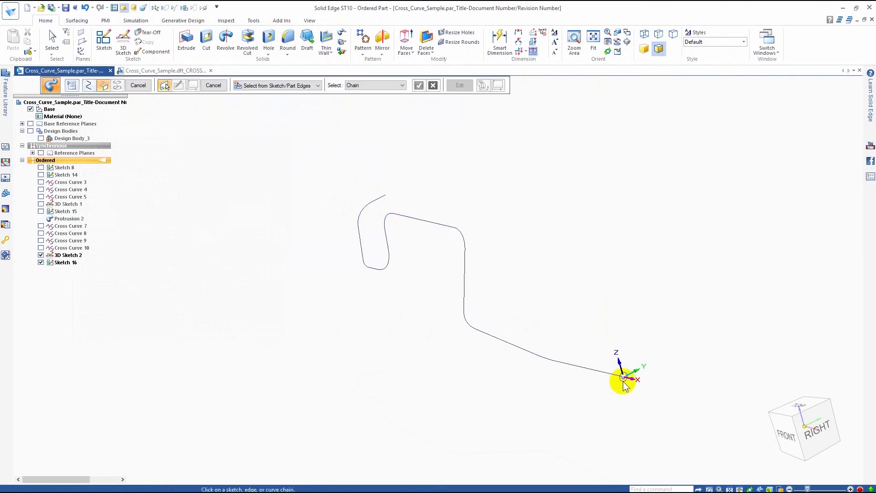
left_click(623, 384)
right_click(583, 249)
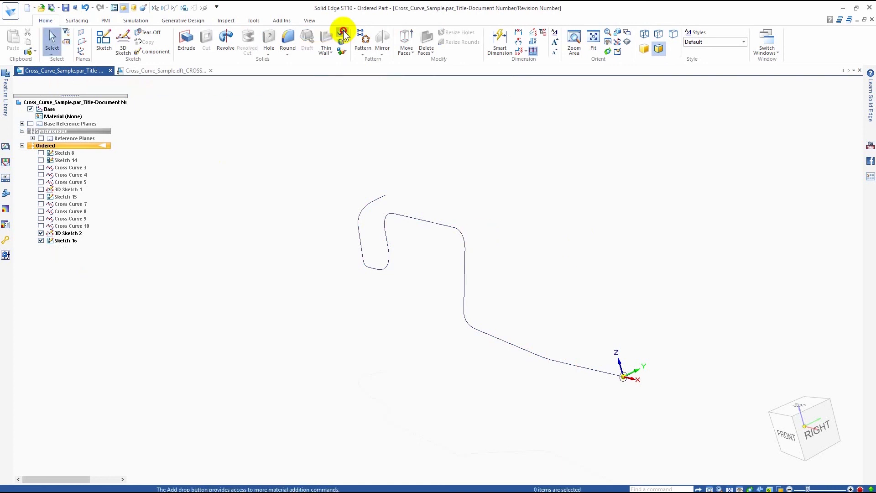
Sweep the circle along the 3D sketch path as a single path and cross section with no face merging and normal alignment
left_click(342, 33)
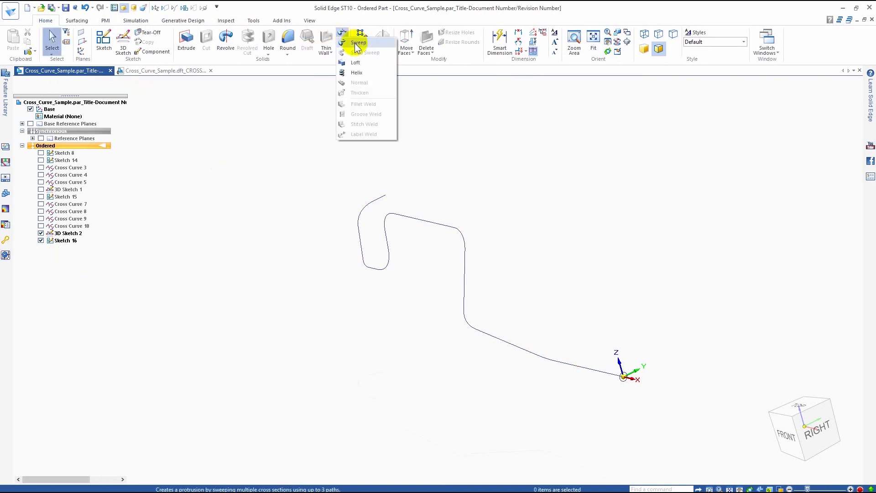
left_click(357, 43)
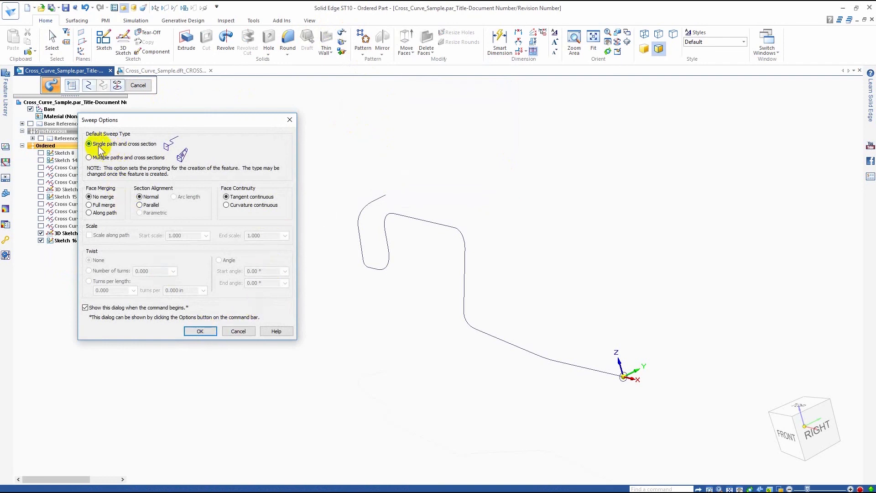
left_click(201, 331)
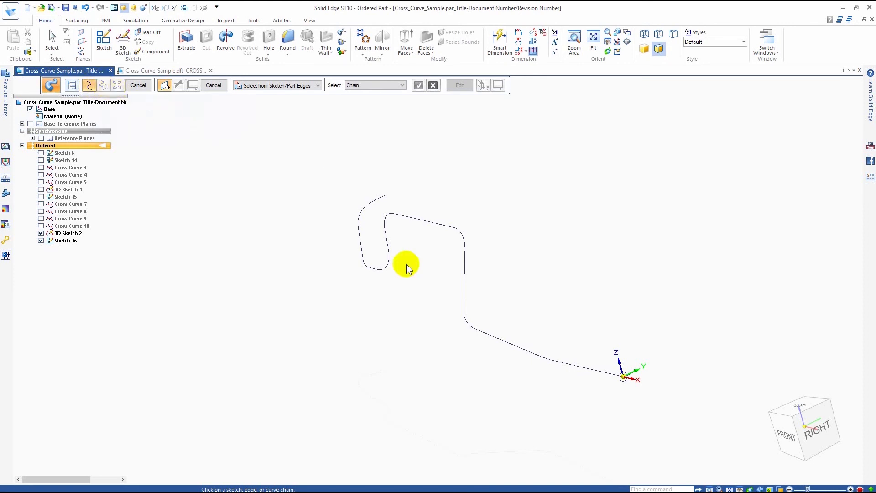
left_click(481, 336)
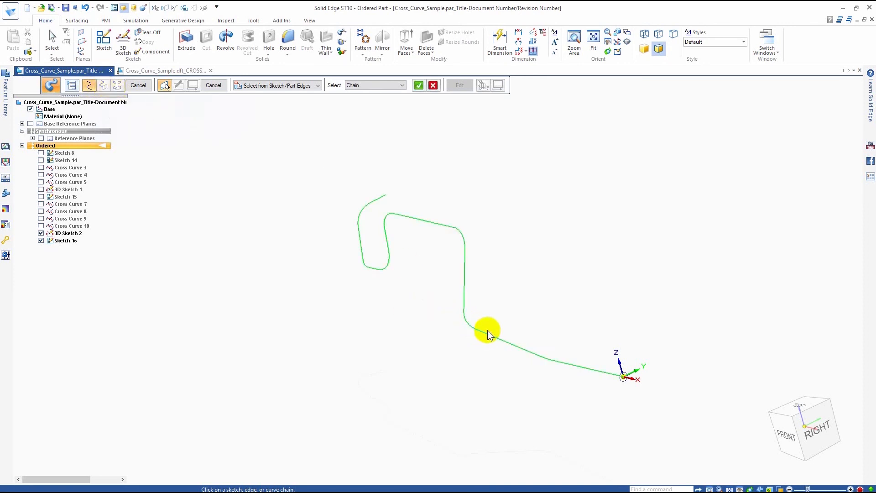
right_click(546, 286)
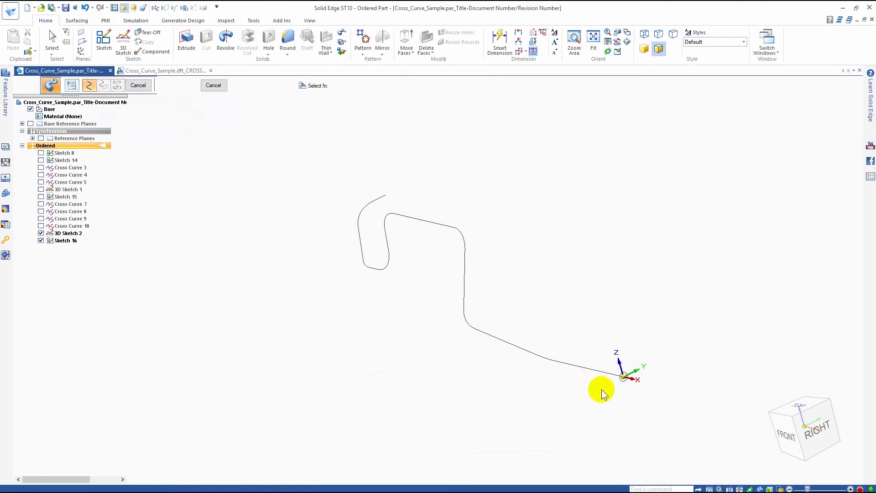
left_click(624, 382)
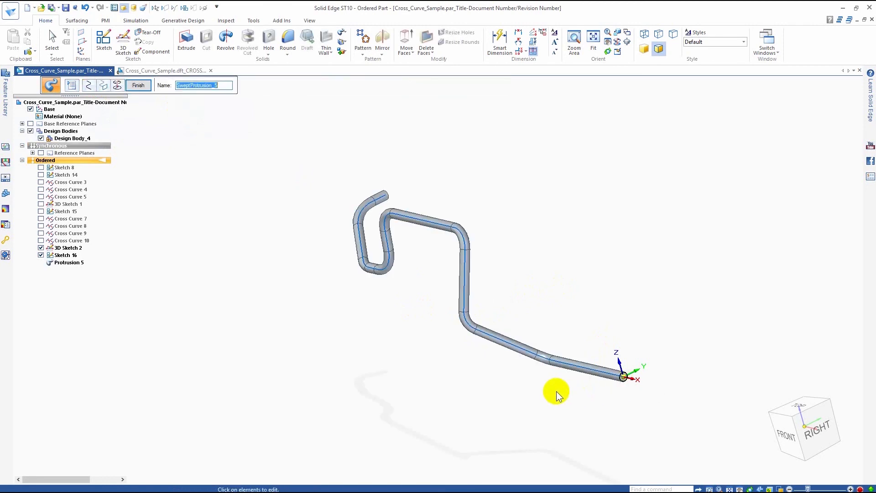
right_click(186, 173)
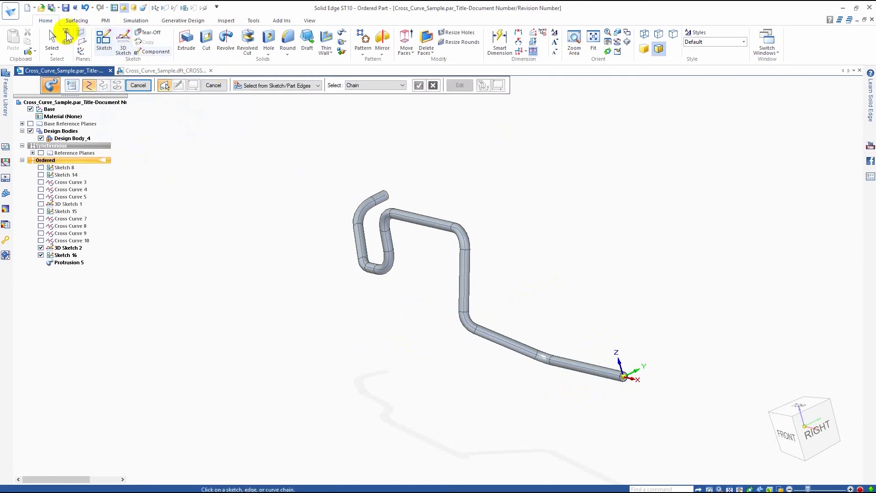
left_click(52, 40)
left_click(507, 206)
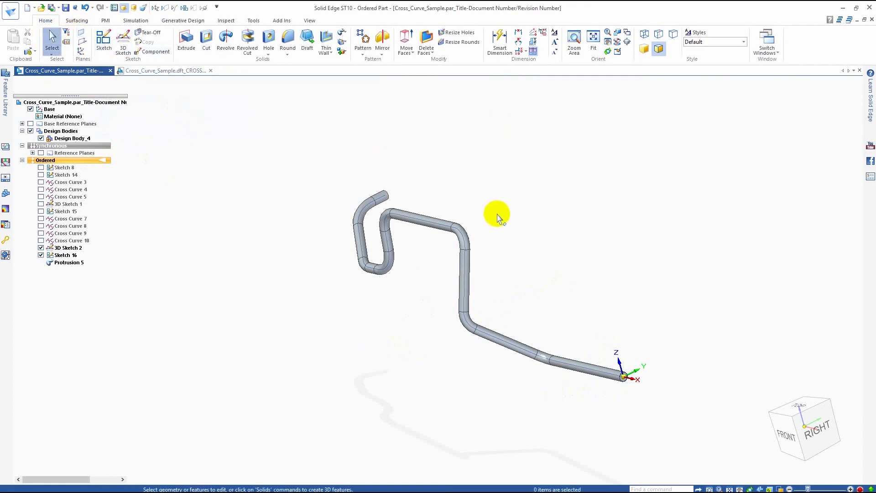
key("ctrl+r")
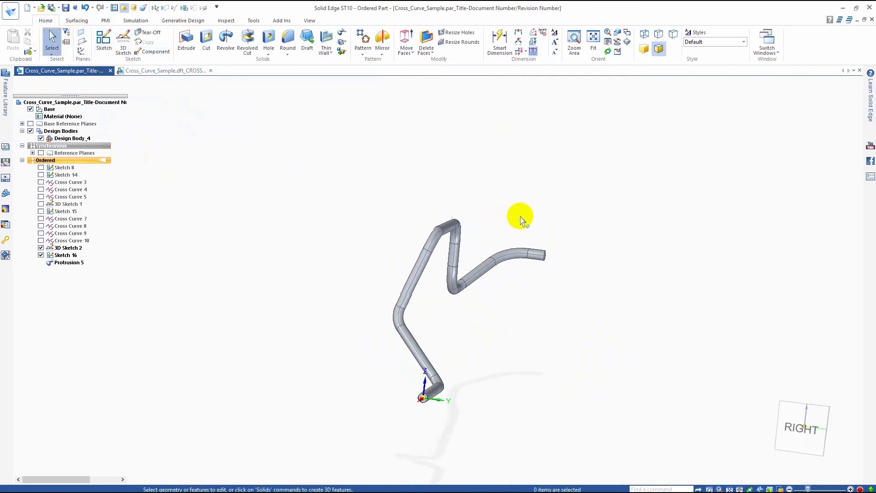
key("ctrl+f")
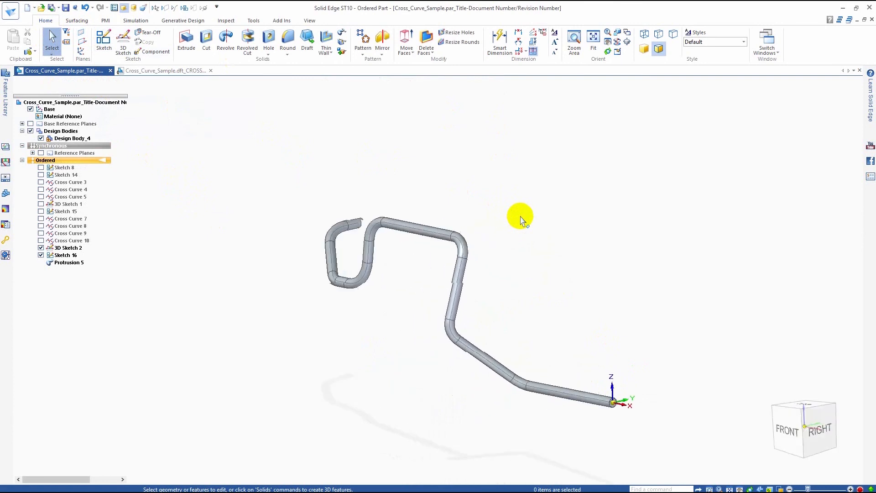